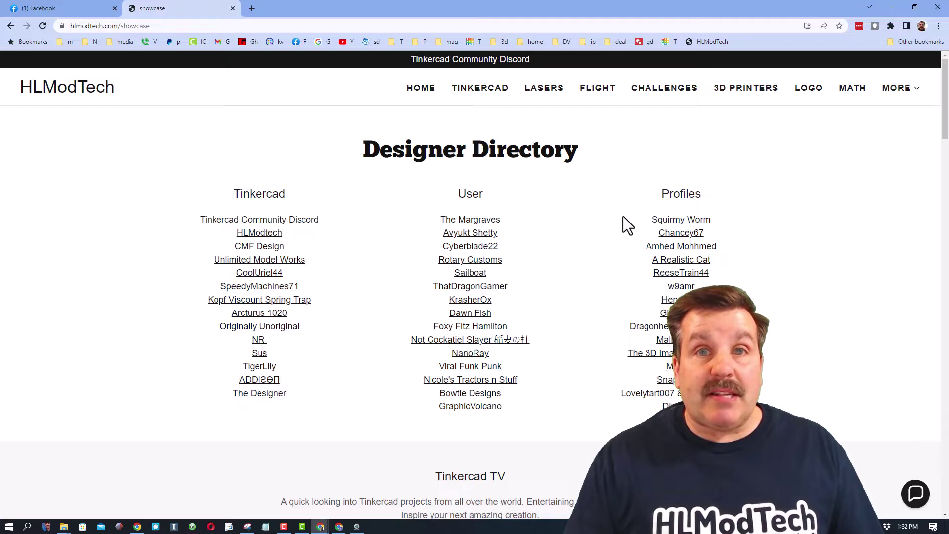
Step: View the HLModTech profile's 'jet for absolute beginners' design, then close it back to the profile
click(270, 233)
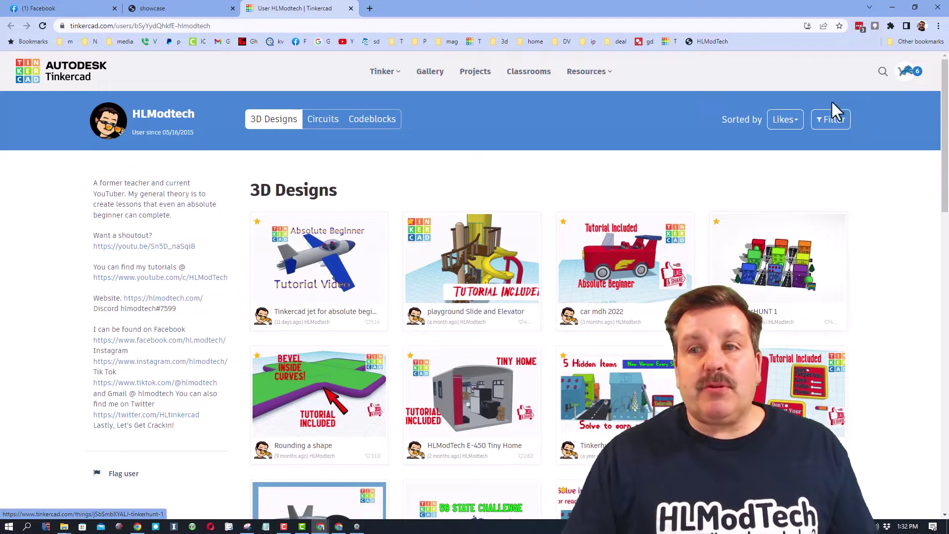
click(348, 296)
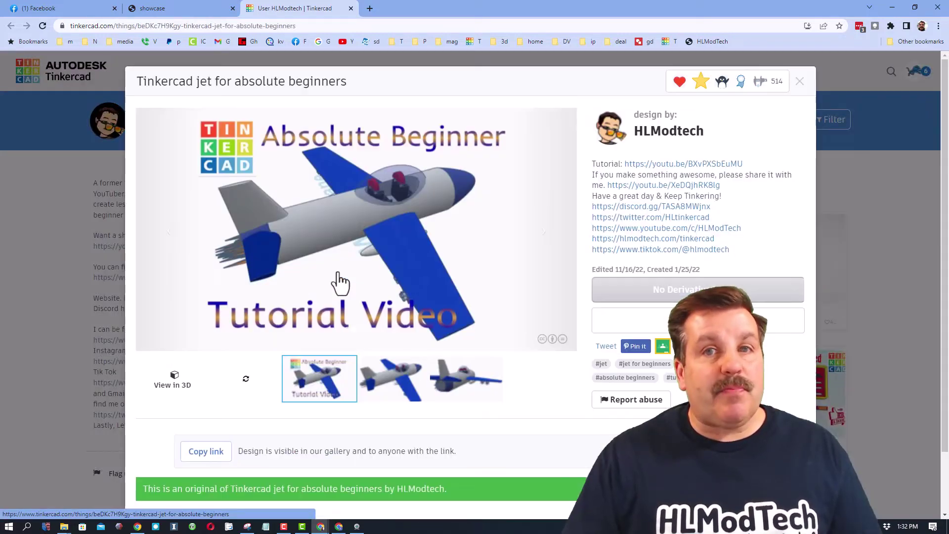
mouse_move(704, 80)
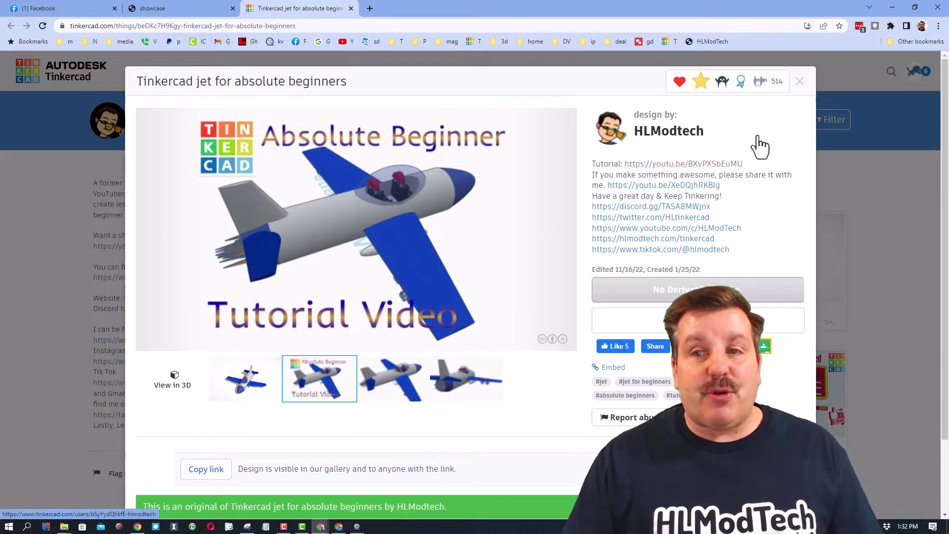
click(798, 84)
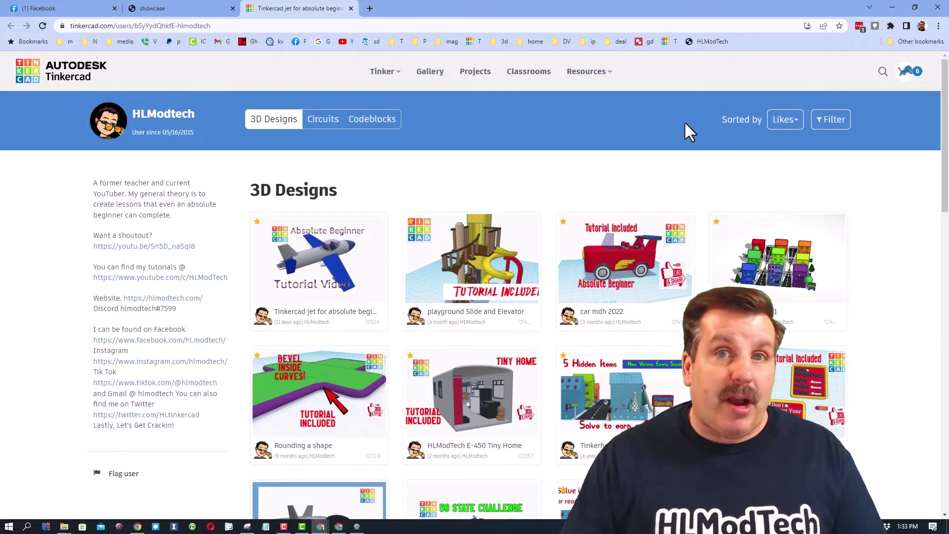
Step: Sort the profile's designs by Recent, check Turkey in Minutes' reactions, then open TinkerLOGS
click(784, 120)
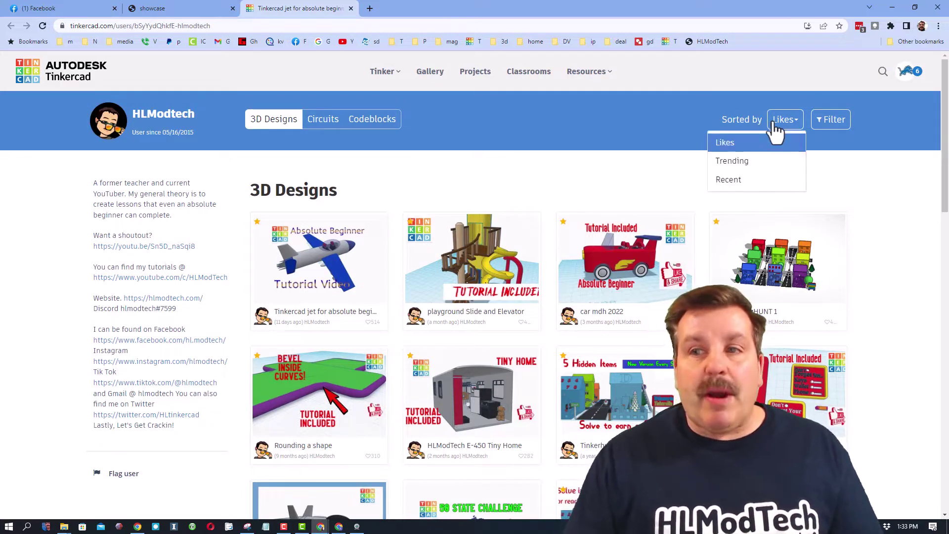
click(736, 182)
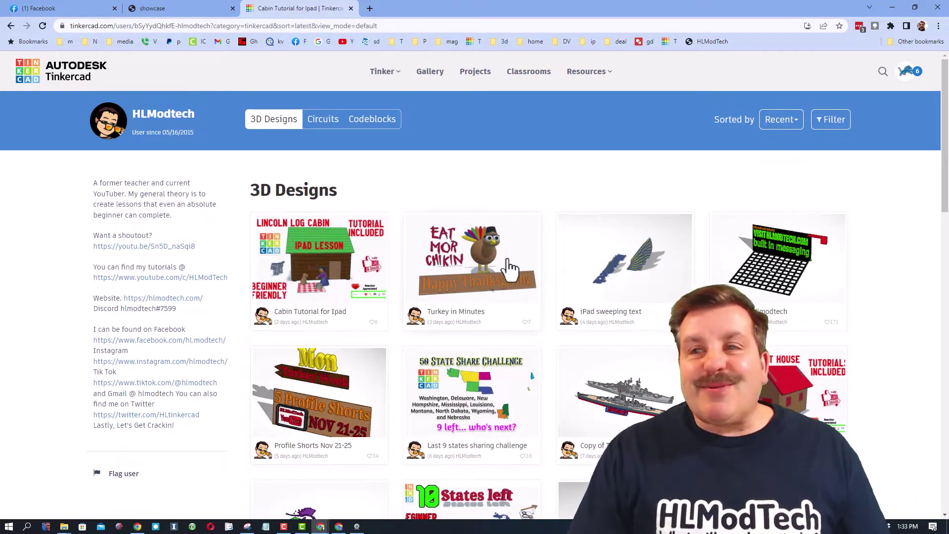
click(511, 268)
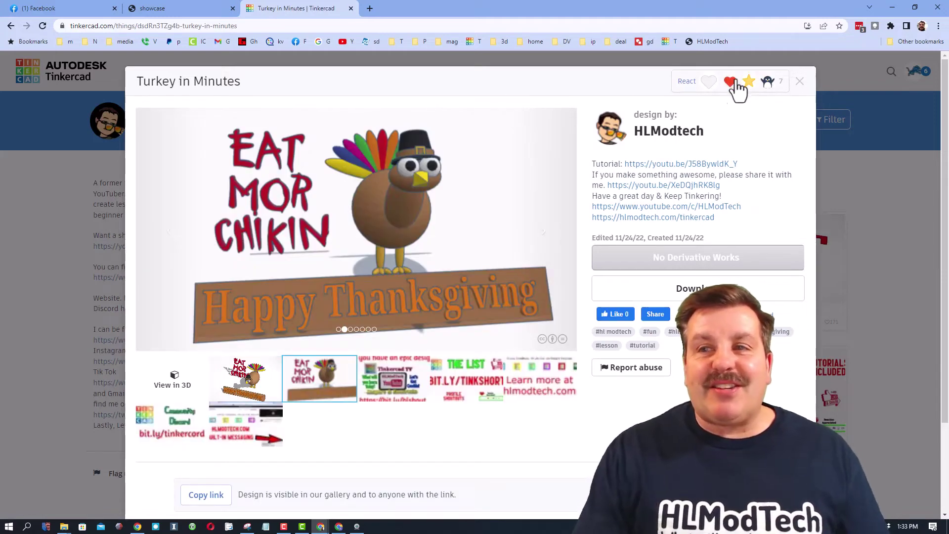
click(737, 84)
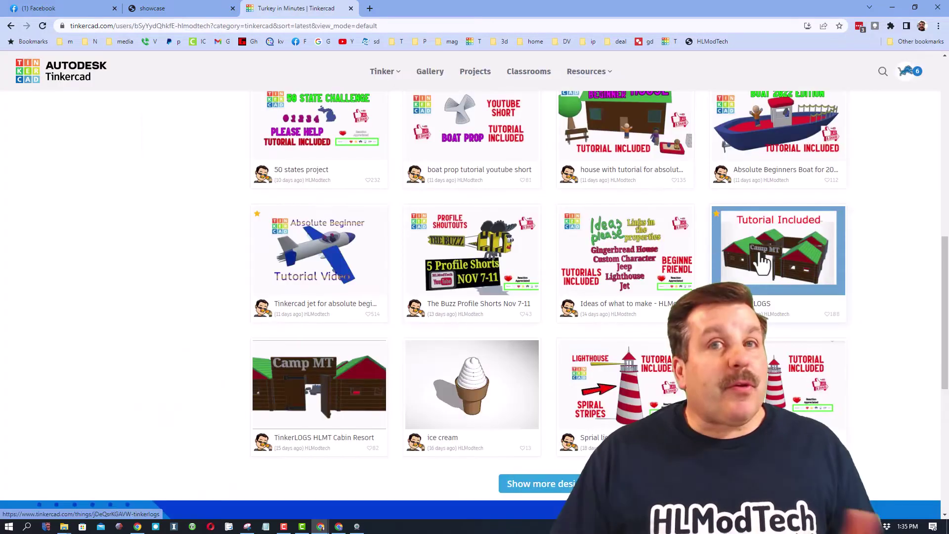
click(762, 262)
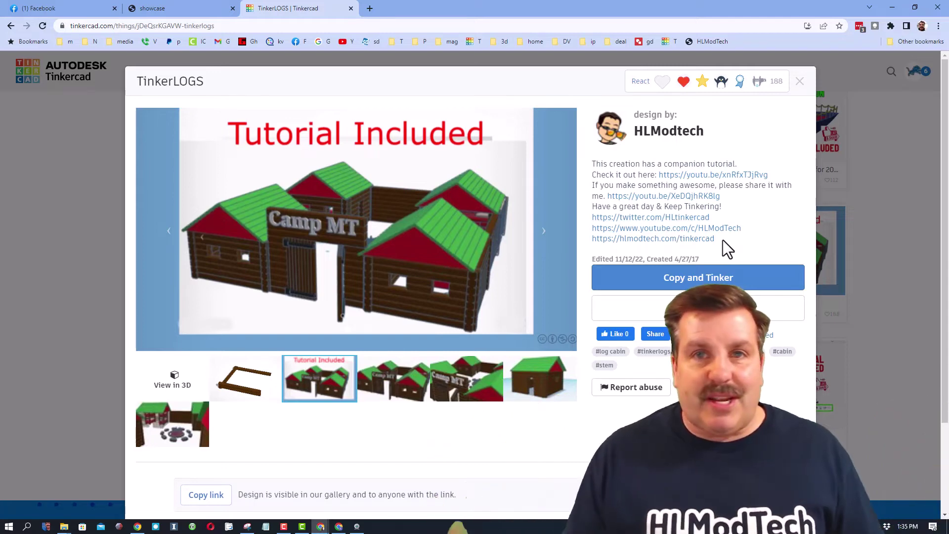
Step: React to the TinkerLOGS design with Awesome, A+
mouse_move(711, 89)
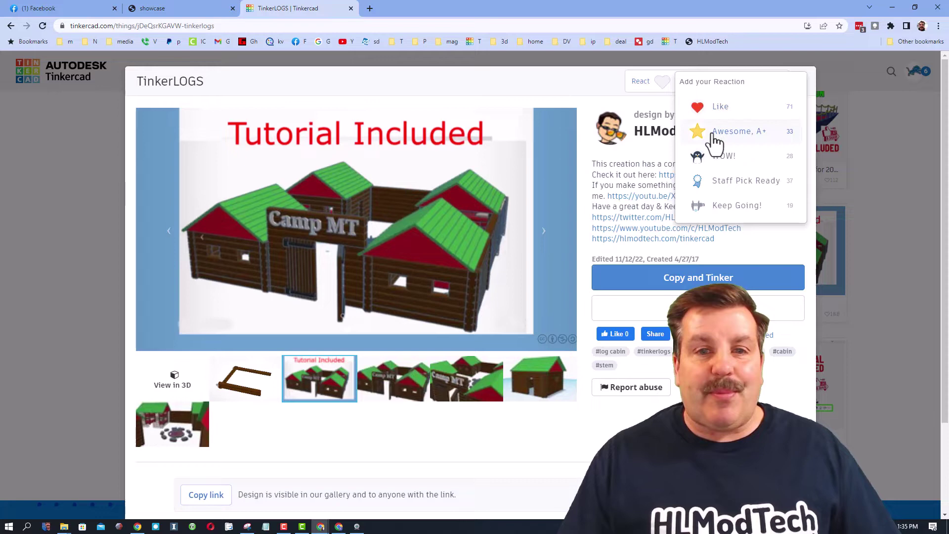
click(741, 134)
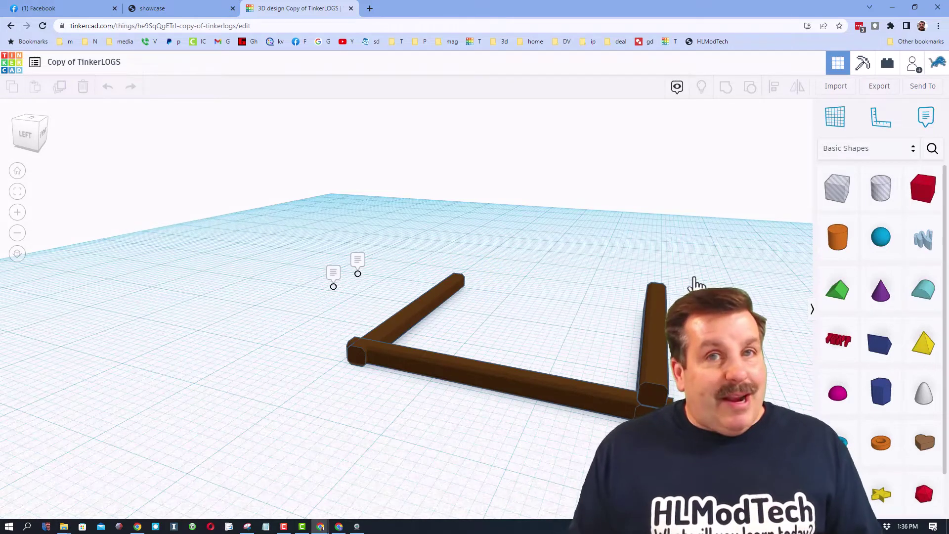
Step: Zoom around the copied TinkerLOGS model and select its bottom log
scroll(504, 341, down, 1)
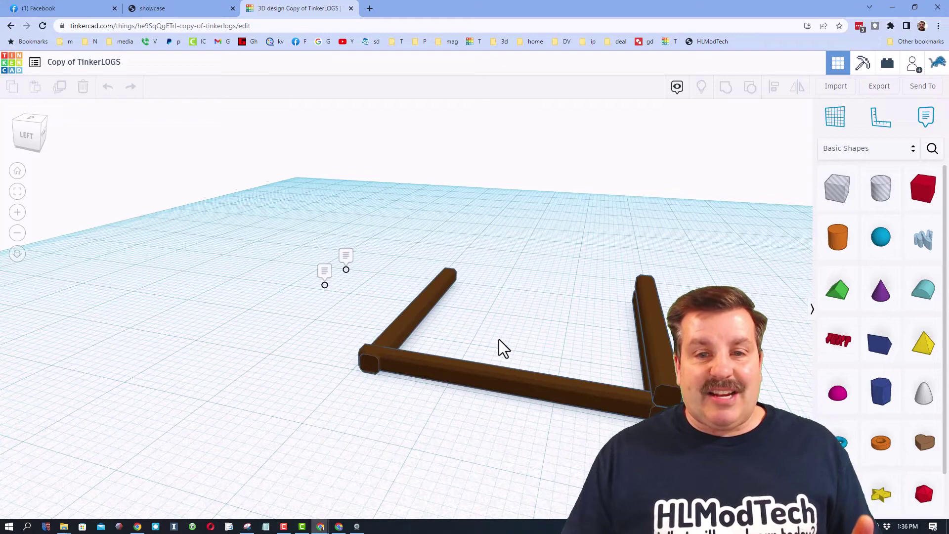
click(434, 378)
scroll(495, 341, up, 1)
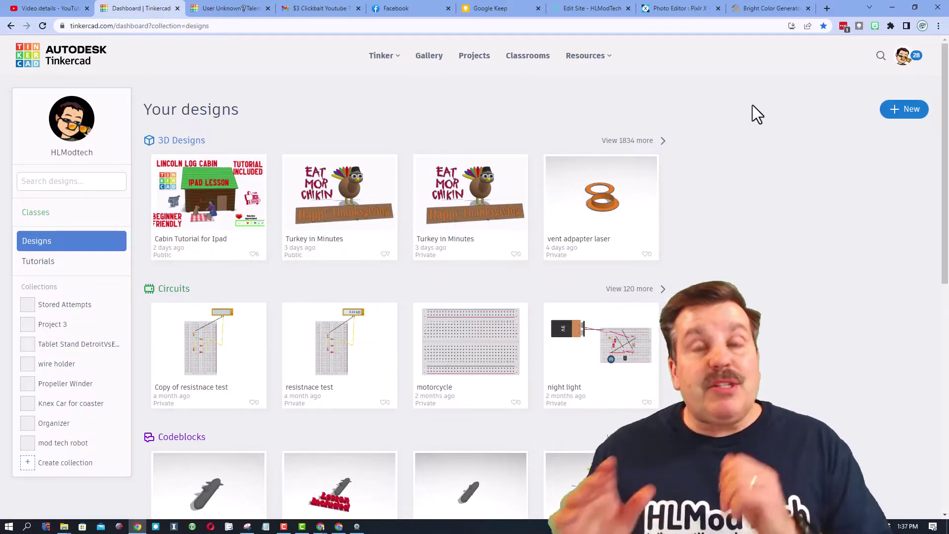
Step: Open the vent adapter laser design's properties and enlarge its description box
mouse_move(613, 210)
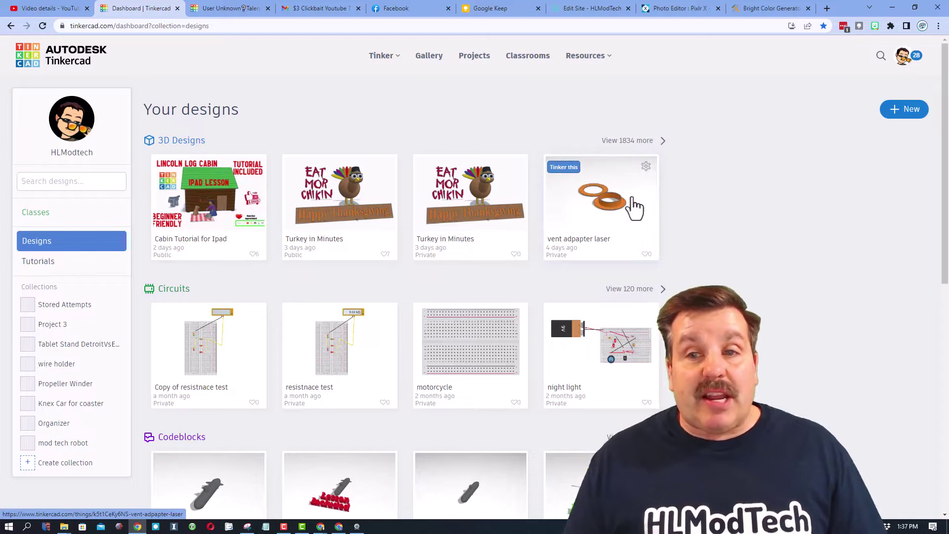
click(646, 167)
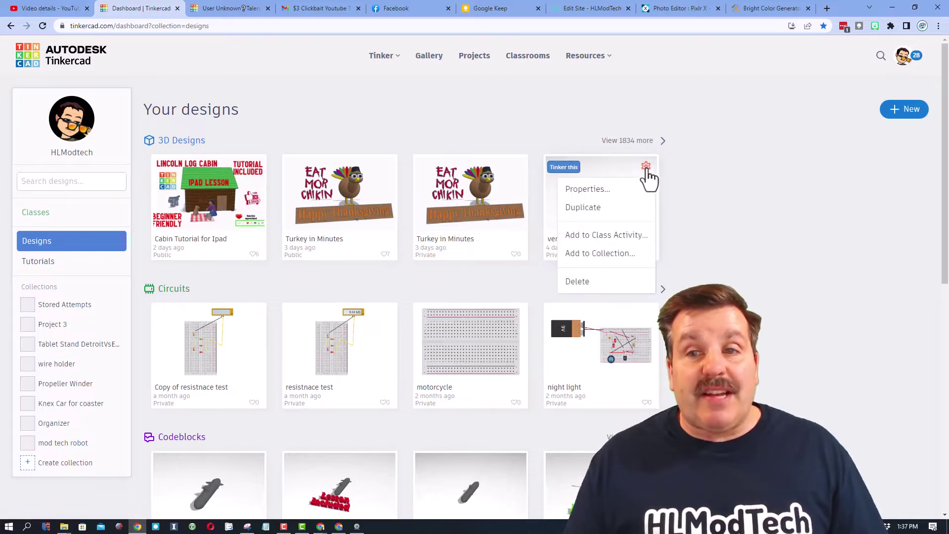
click(607, 192)
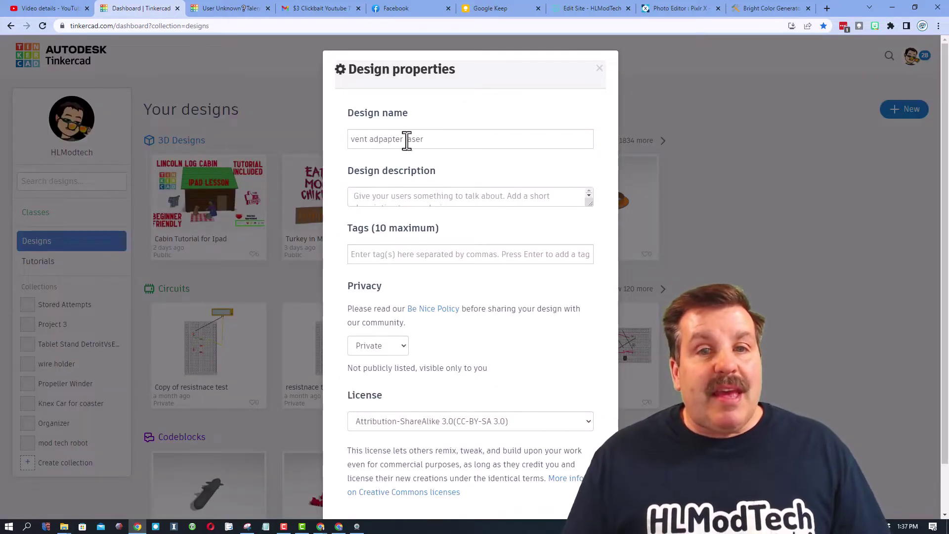
drag(589, 203, 587, 313)
scroll(464, 356, down, 2)
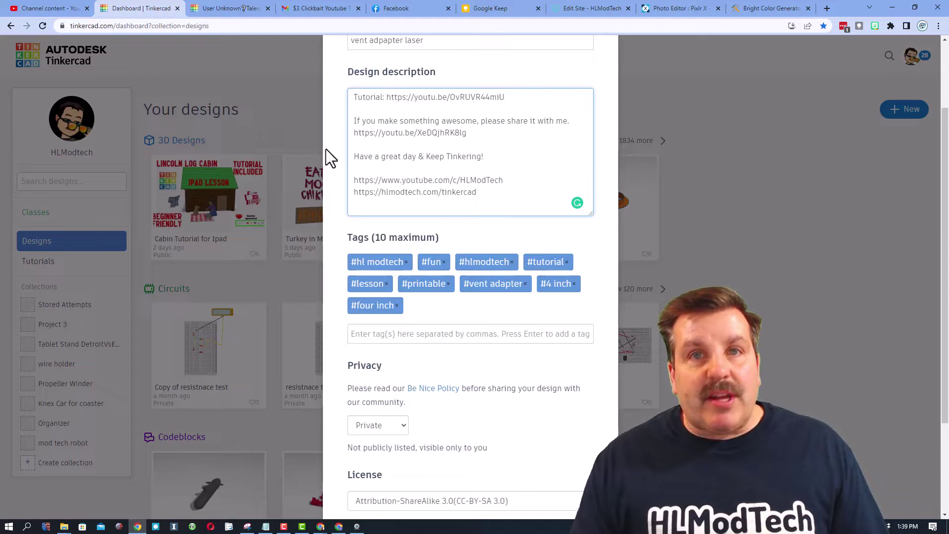
scroll(452, 347, down, 1)
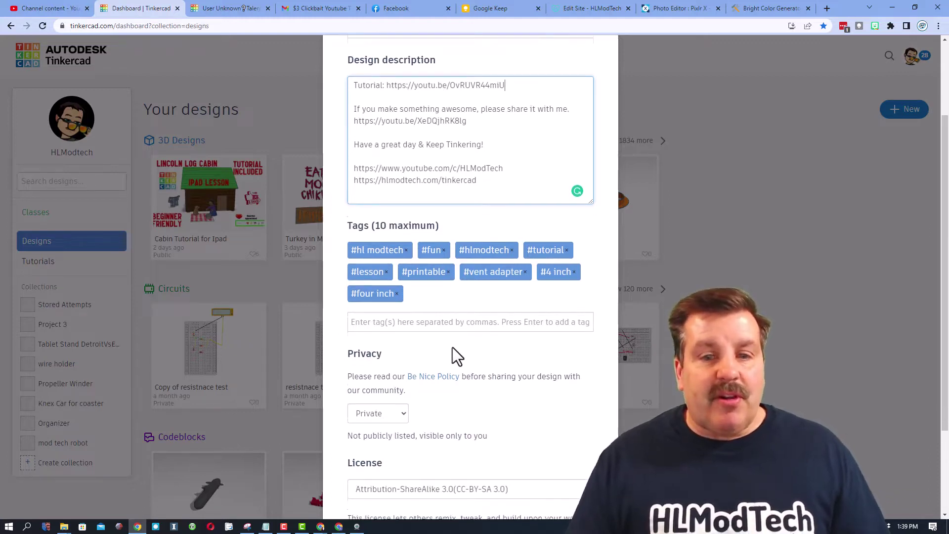
Step: Make the design Public with an Attribution-NoDerivs 3.0 license and save the properties
click(388, 380)
click(374, 415)
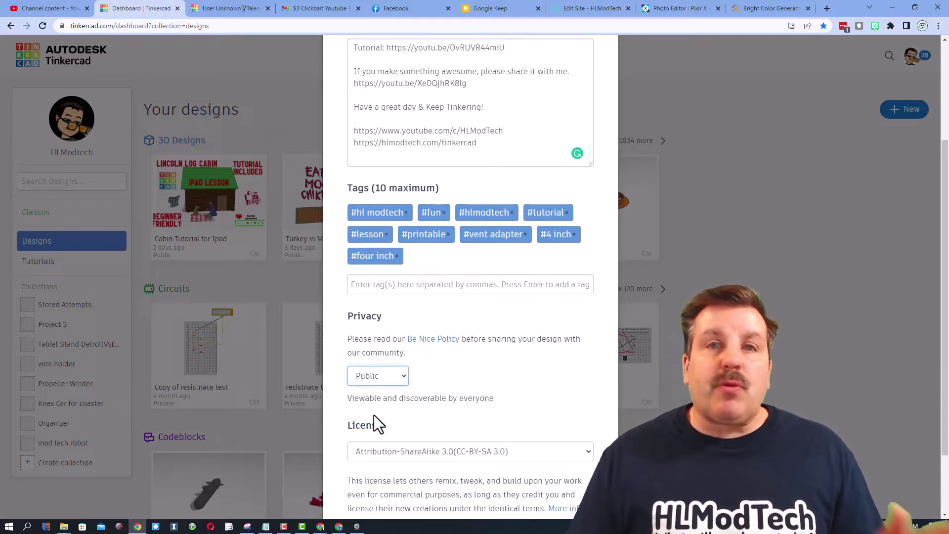
scroll(499, 374, down, 2)
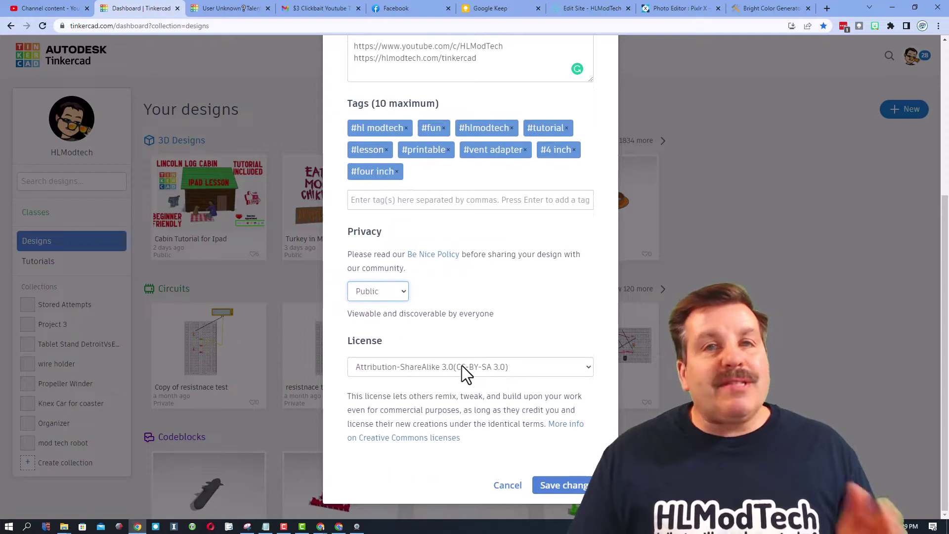
click(462, 366)
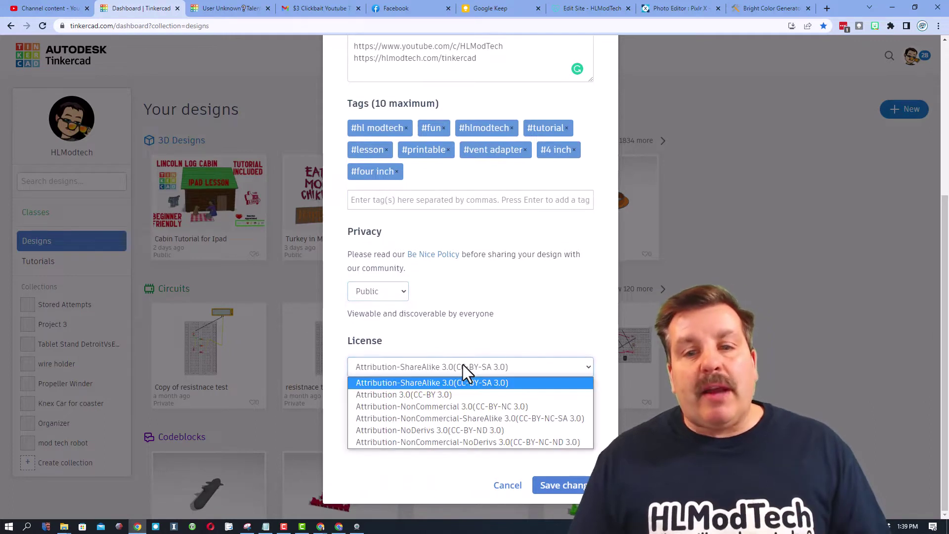
click(453, 433)
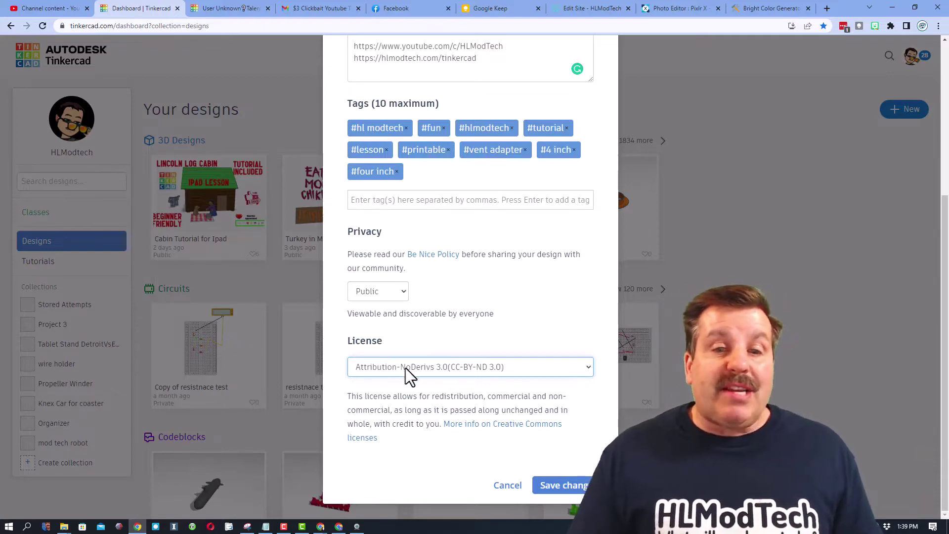
click(546, 489)
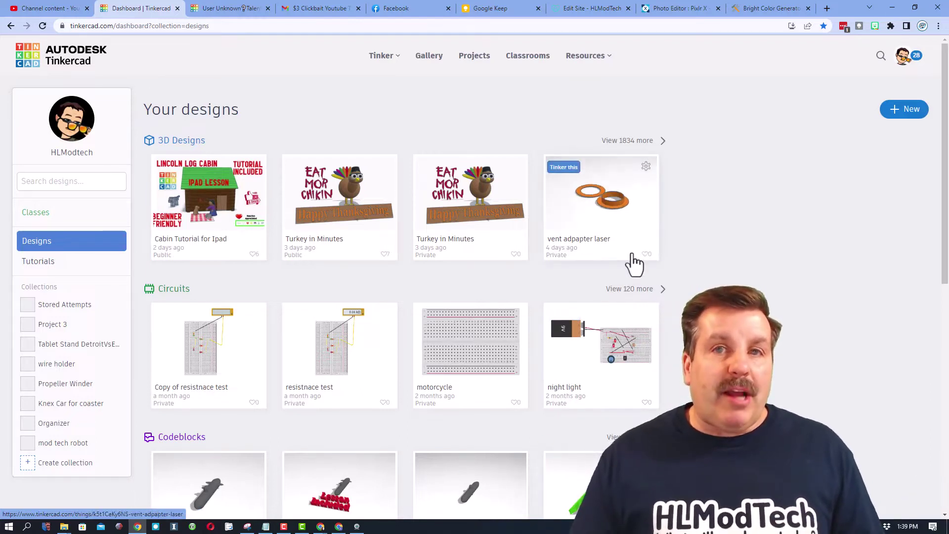
Step: From Notifications, open the TinkerLOGS reacting user's profile in a new tab and view it
click(905, 59)
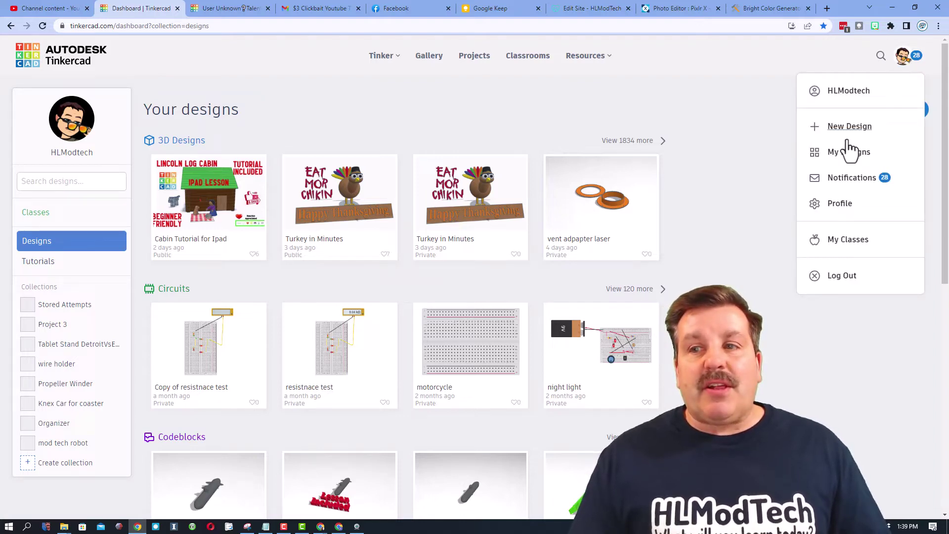
click(838, 183)
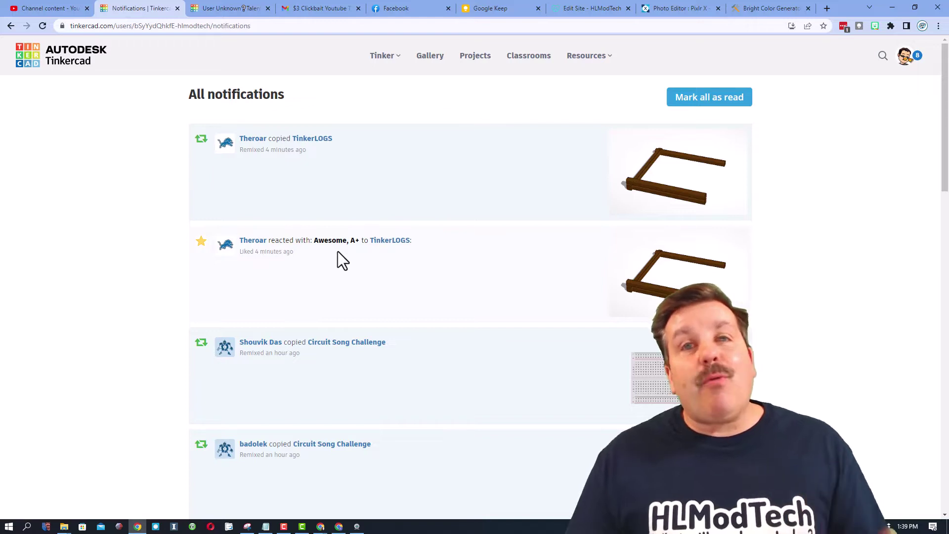
right_click(257, 241)
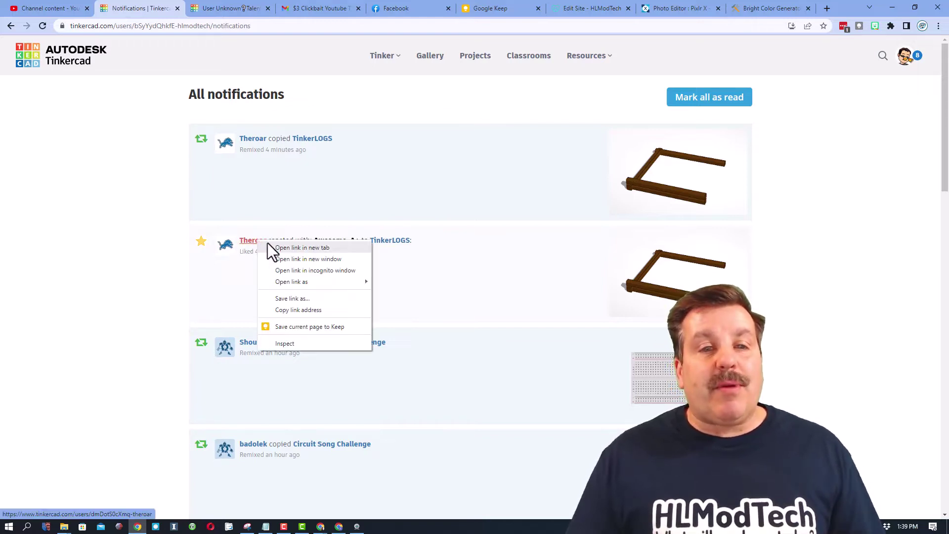
click(271, 246)
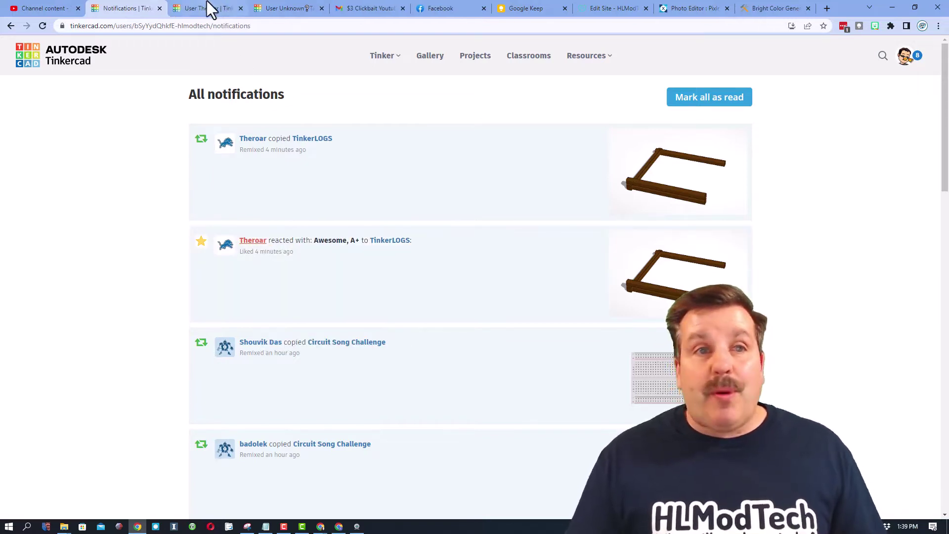
click(211, 9)
Step: React WOW! to the mike Sugar Skull Template design and close its details
click(462, 275)
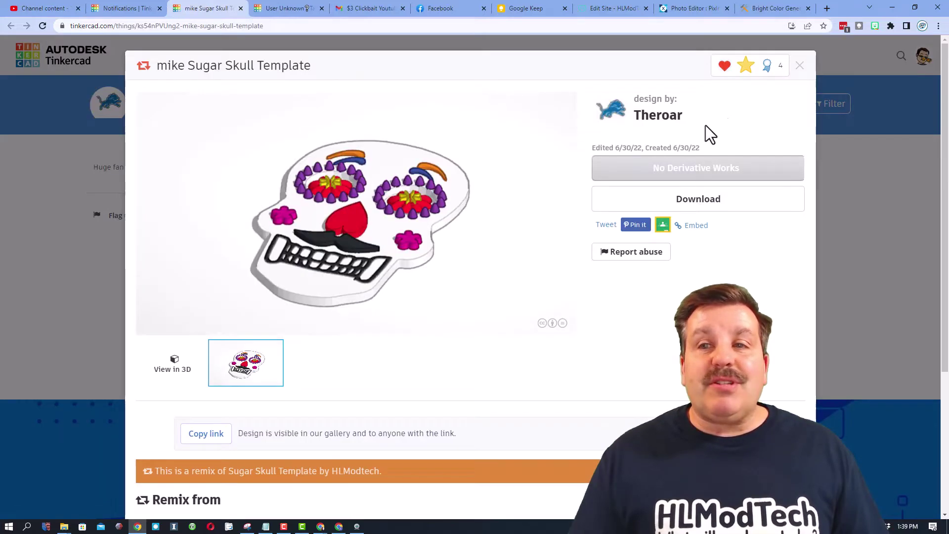
mouse_move(752, 66)
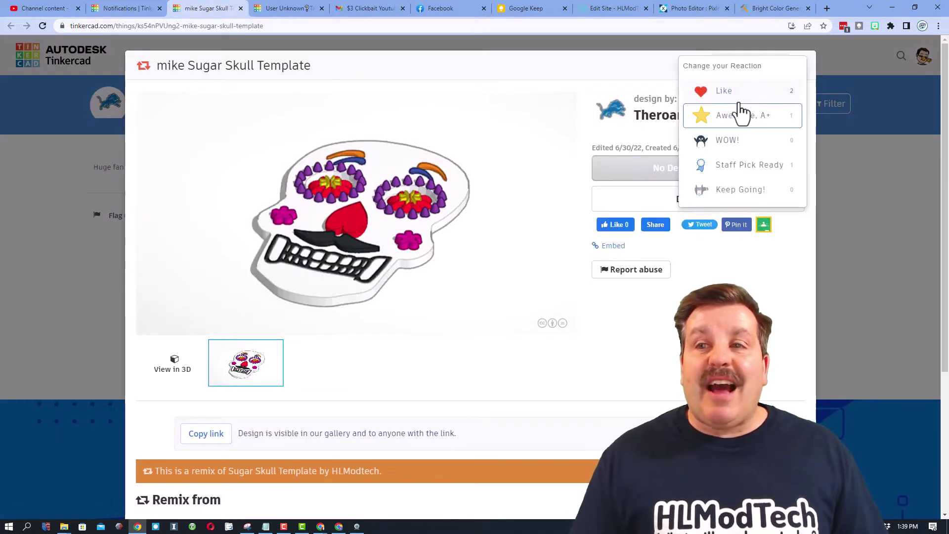
click(726, 142)
click(800, 65)
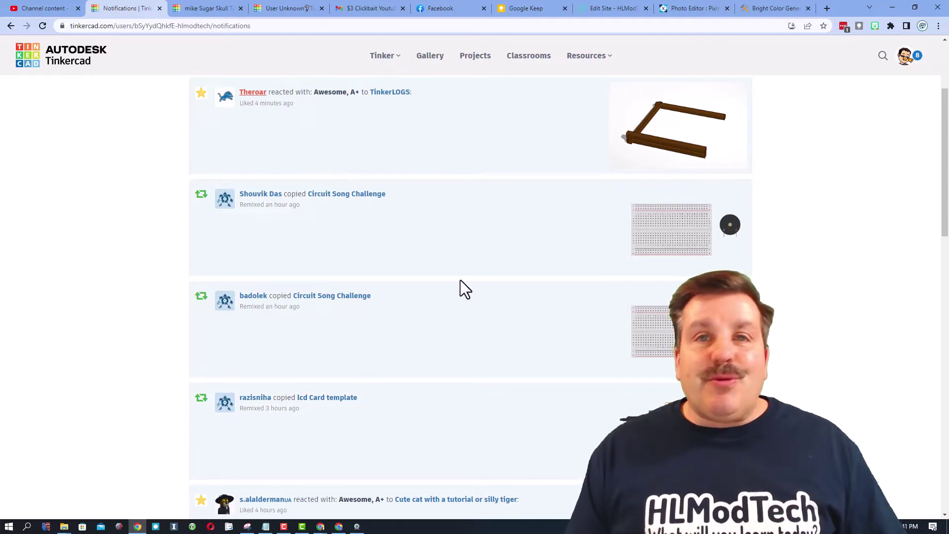
Step: Open the profile of the user who reacted to Cute cat with a tutorial in a new tab
scroll(460, 280, down, 1)
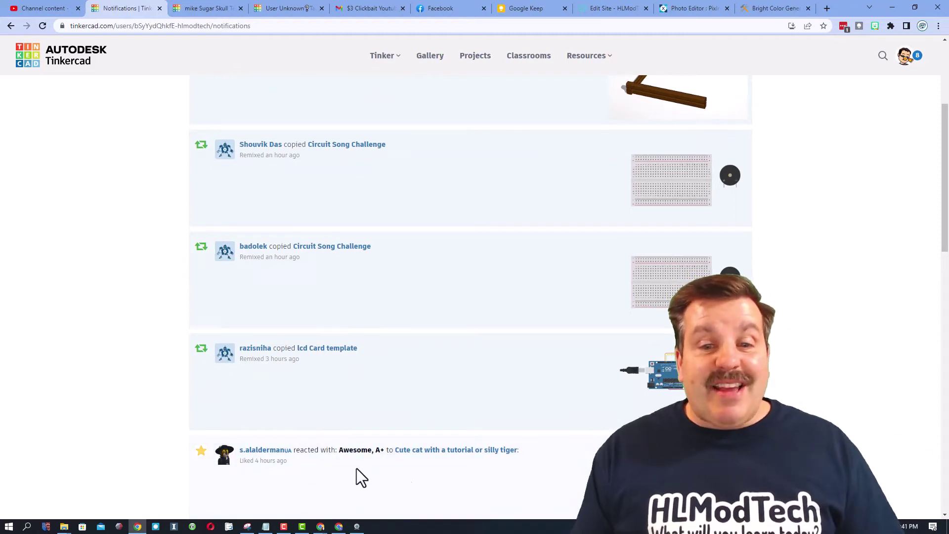
right_click(254, 457)
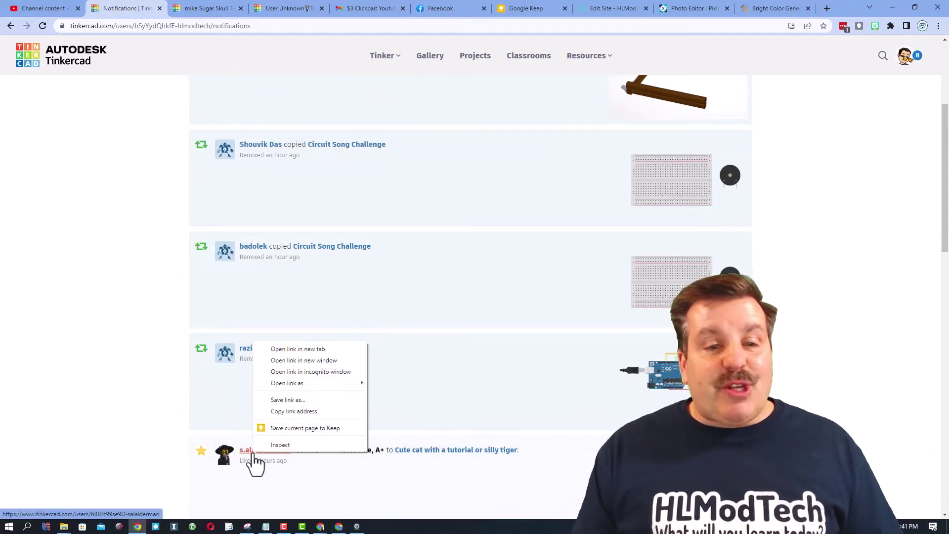
click(277, 351)
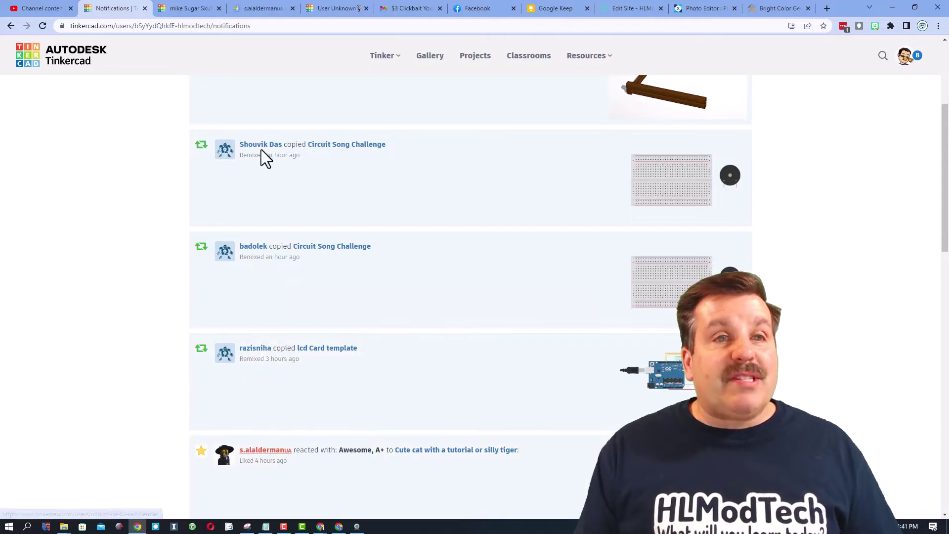
Step: On the new profile, sort designs by Recent and preview the P-40 Soap buggy design
click(257, 12)
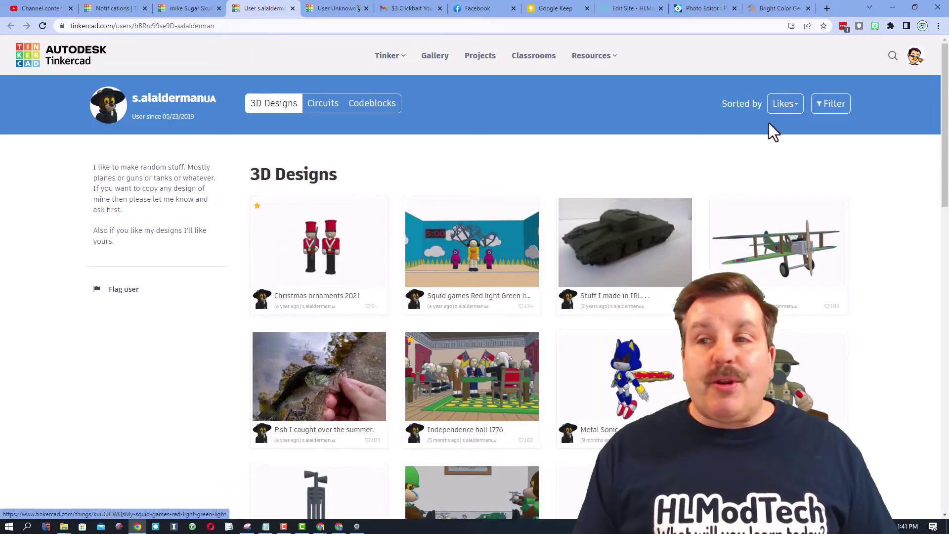
click(791, 106)
click(737, 169)
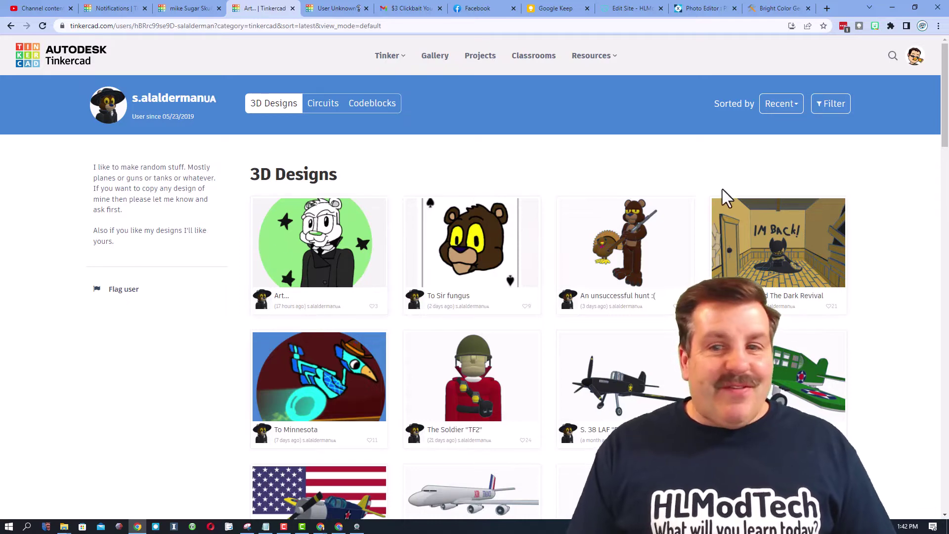
scroll(722, 198, down, 1)
click(806, 341)
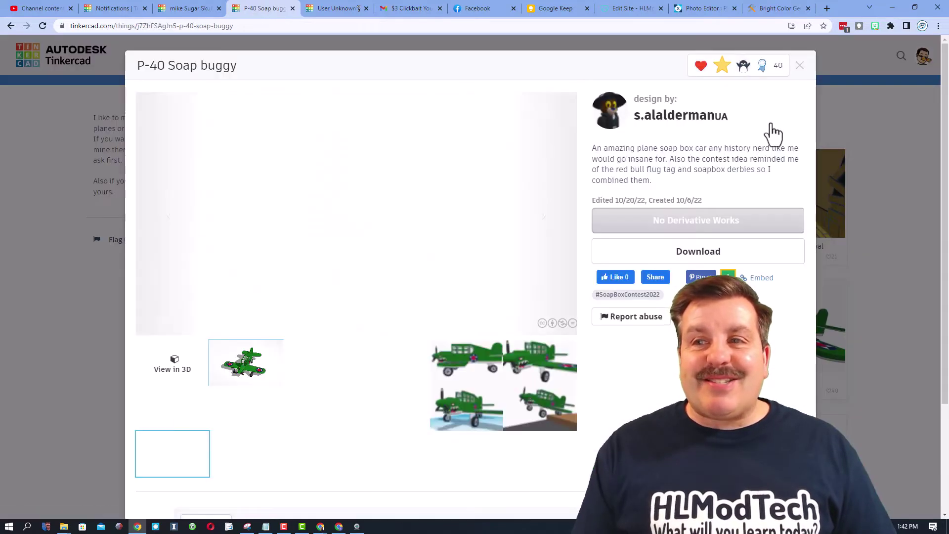
click(799, 66)
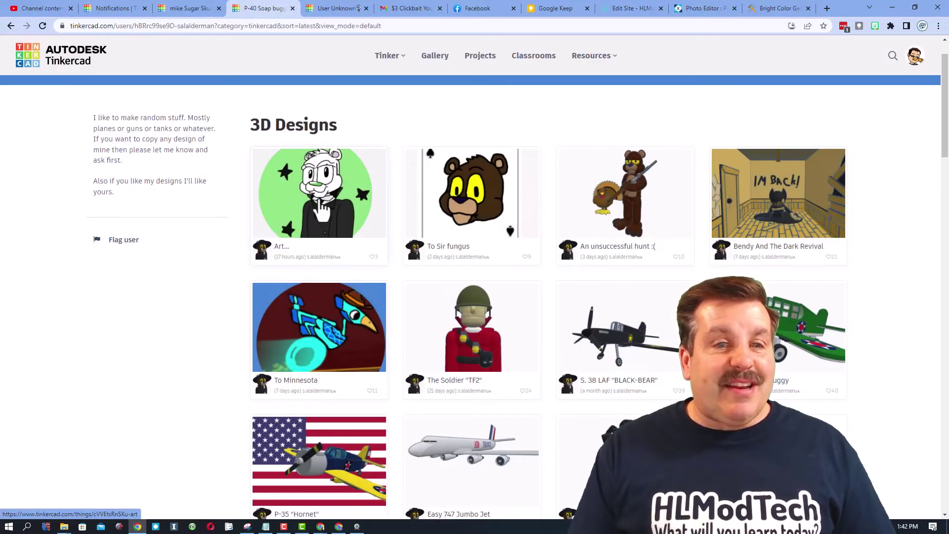
Step: Give the Art drawing and To Sir fungus designs WOW! reactions, then return to notifications
click(265, 248)
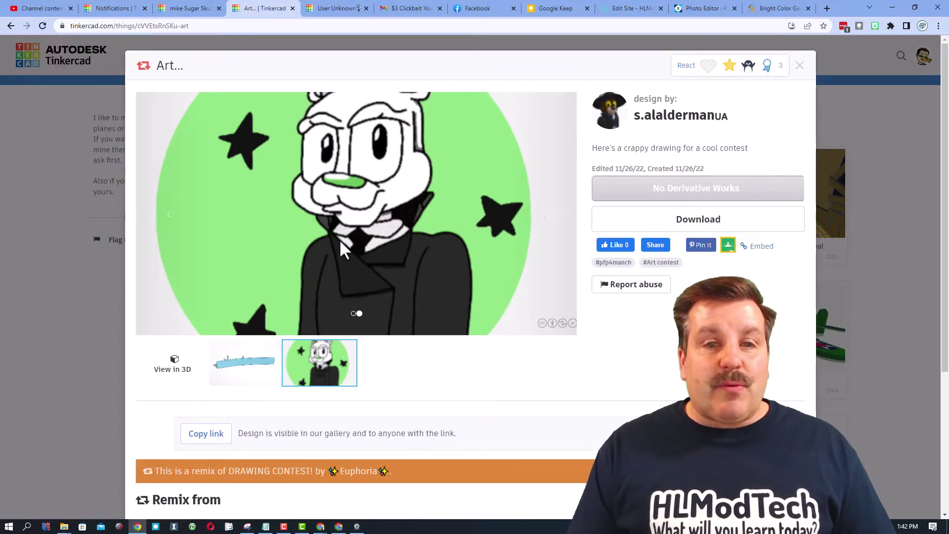
click(735, 73)
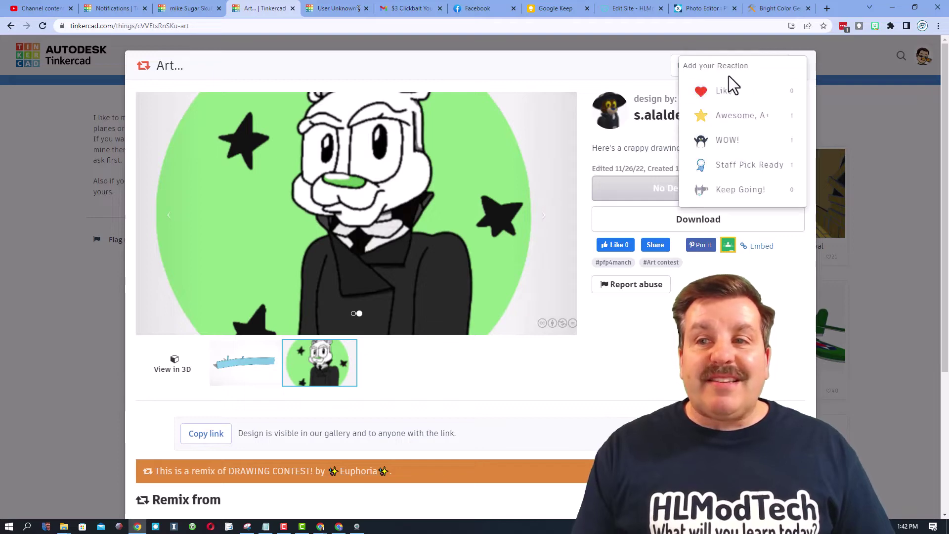
click(732, 143)
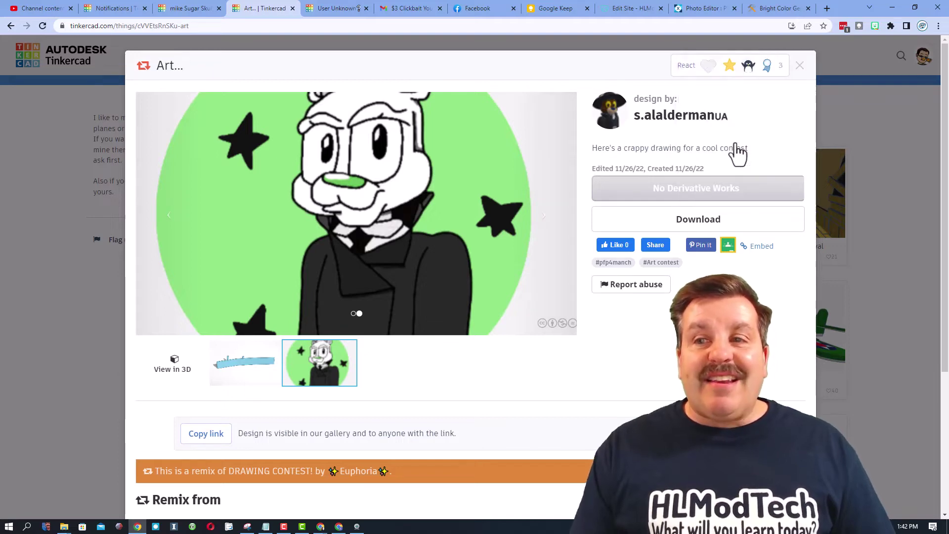
click(799, 68)
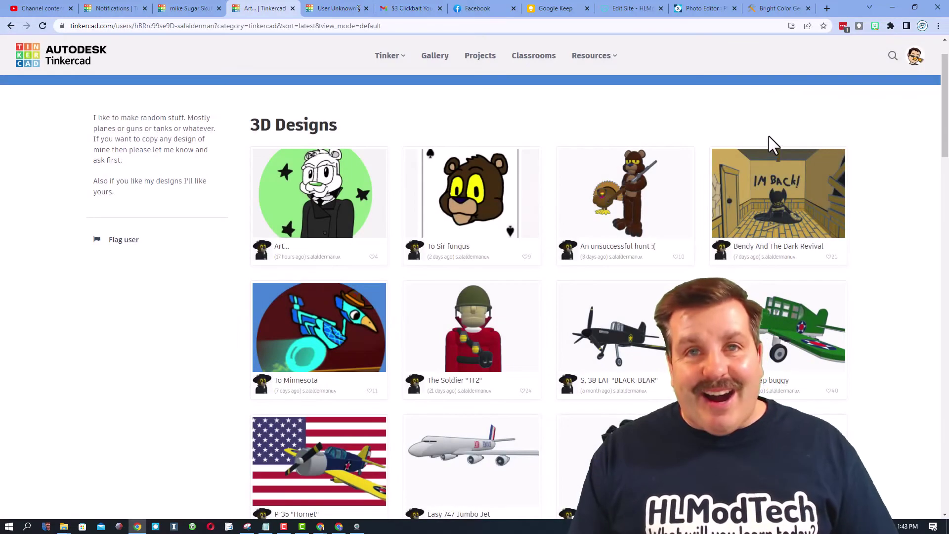
click(476, 183)
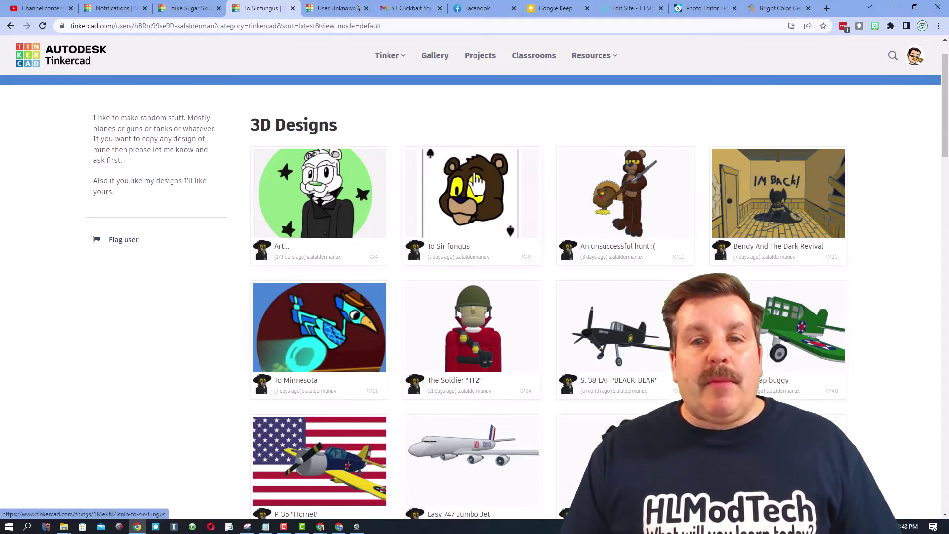
mouse_move(712, 66)
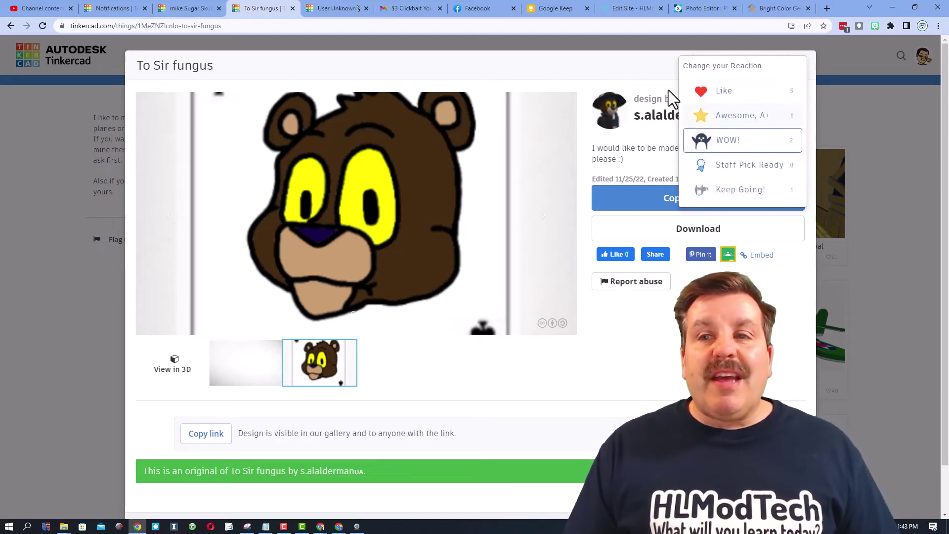
click(799, 65)
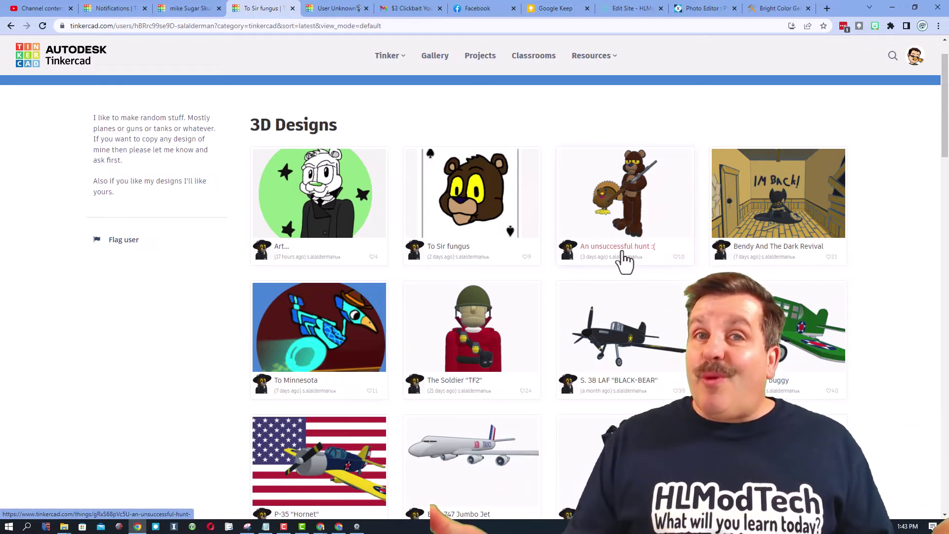
key(ctrl+2)
Step: In the Community gallery, react Awesome, A+ to Troublesome cookies, then go back to the gallery
scroll(540, 230, up, 1)
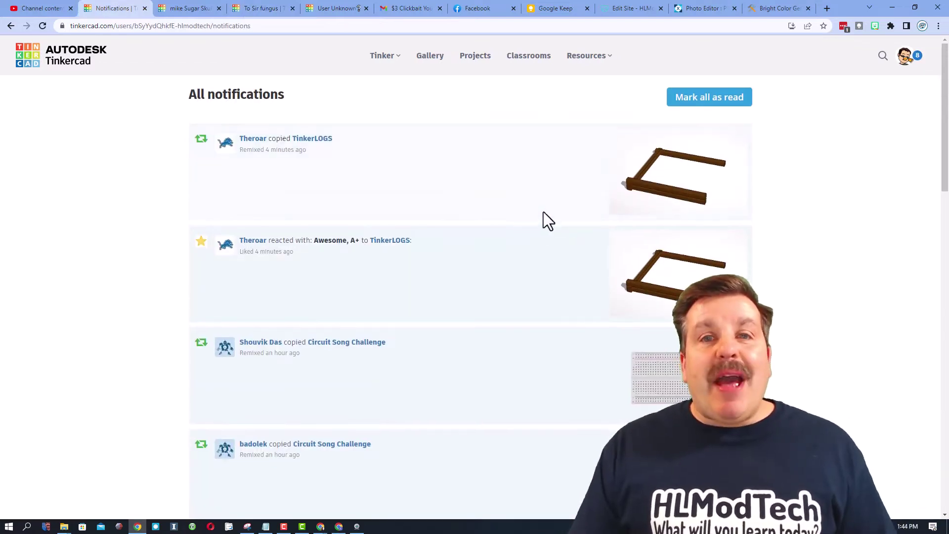
click(429, 57)
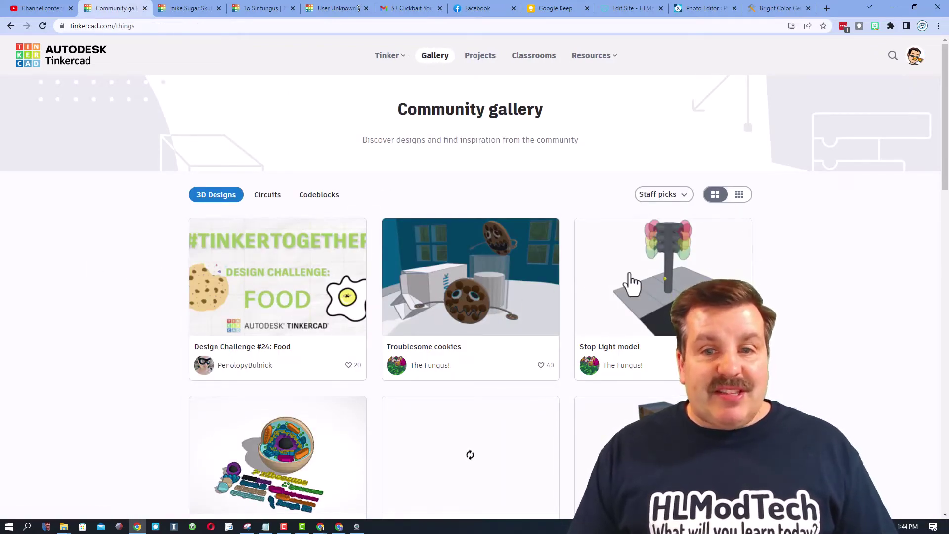
click(490, 309)
click(663, 94)
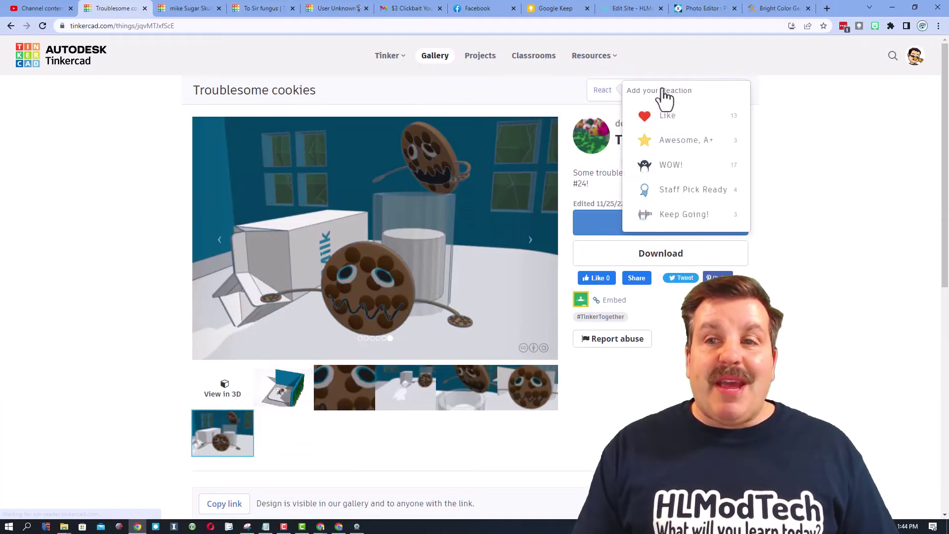
click(672, 143)
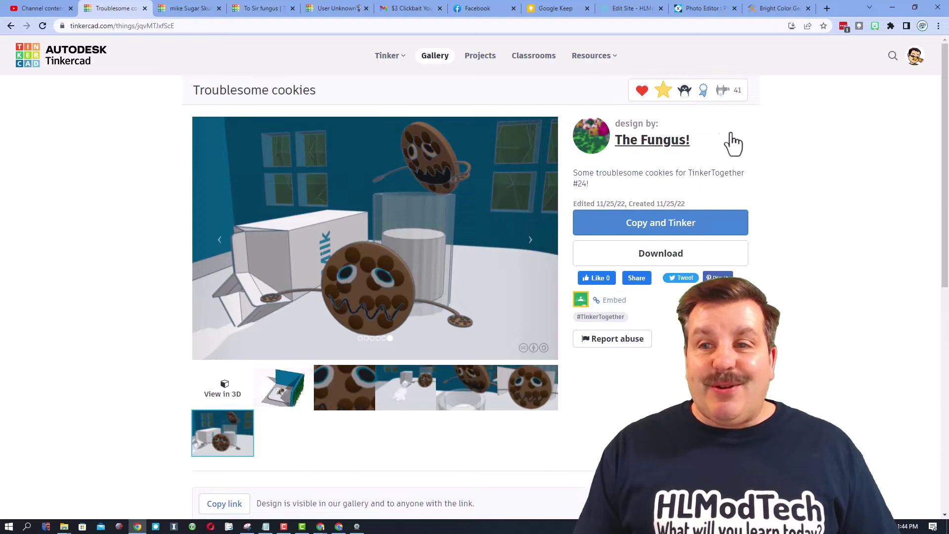
click(434, 58)
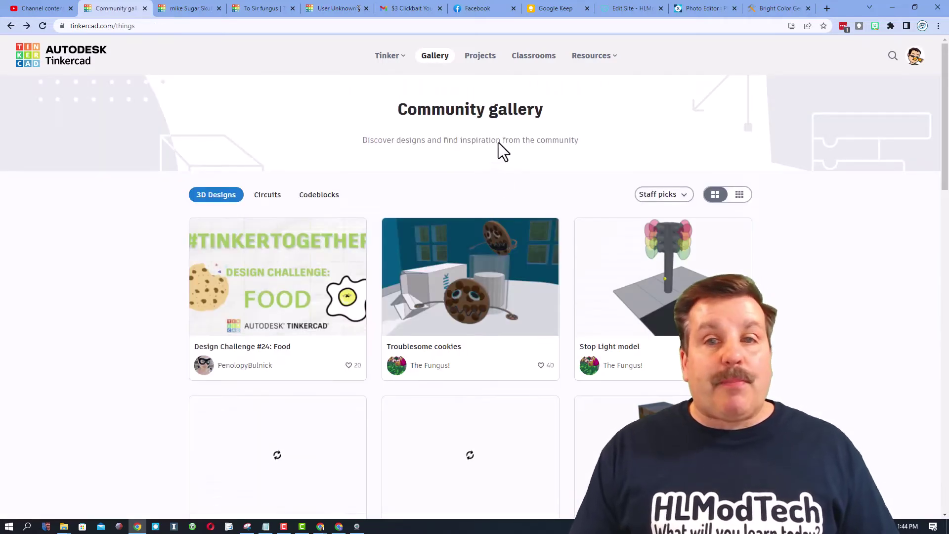
Step: Sort the Community gallery by Recent designs
click(661, 196)
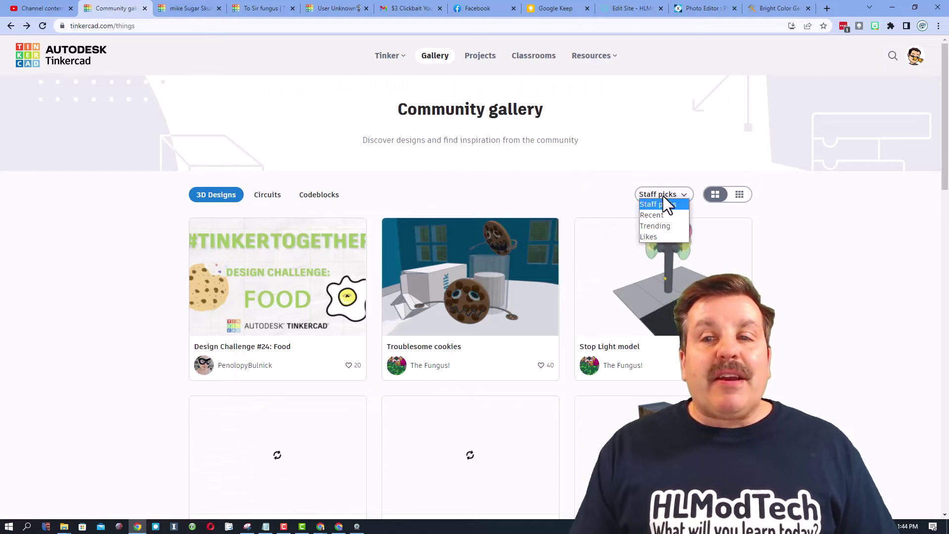
click(654, 215)
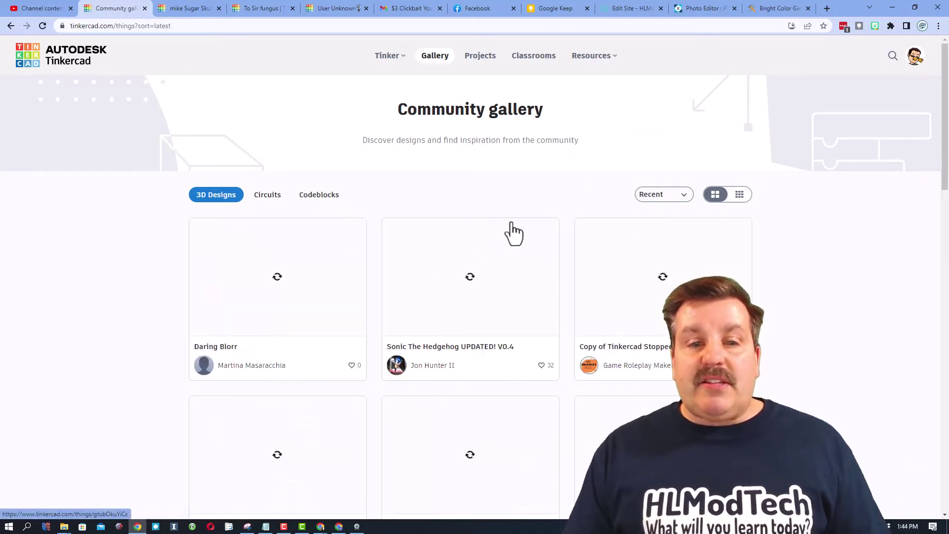
scroll(295, 254, down, 1)
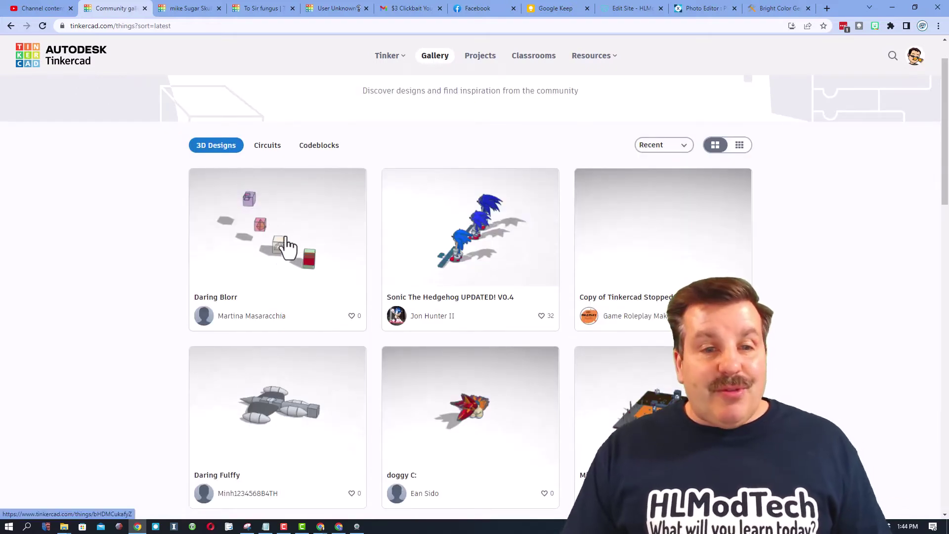
Step: Give the Daring Blorr design a Like reaction and return to the recent gallery
click(271, 245)
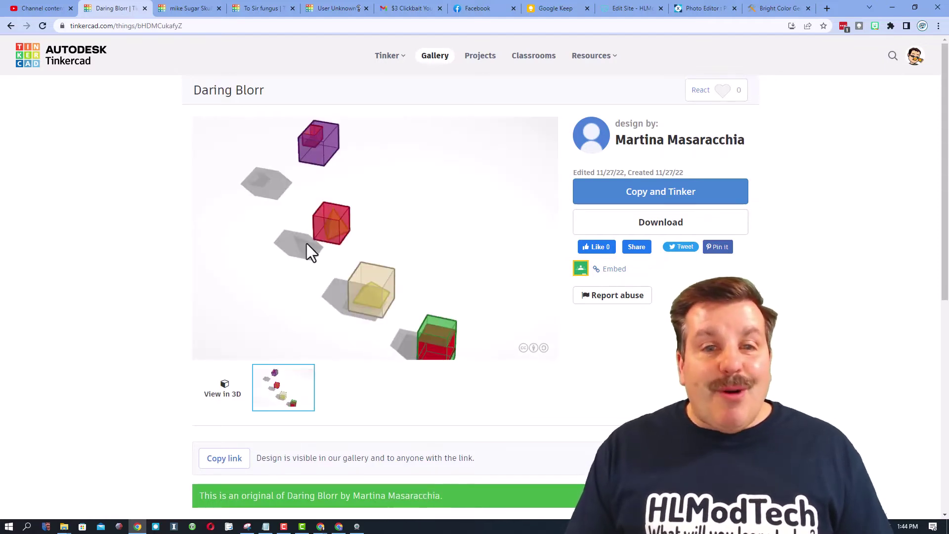
click(711, 90)
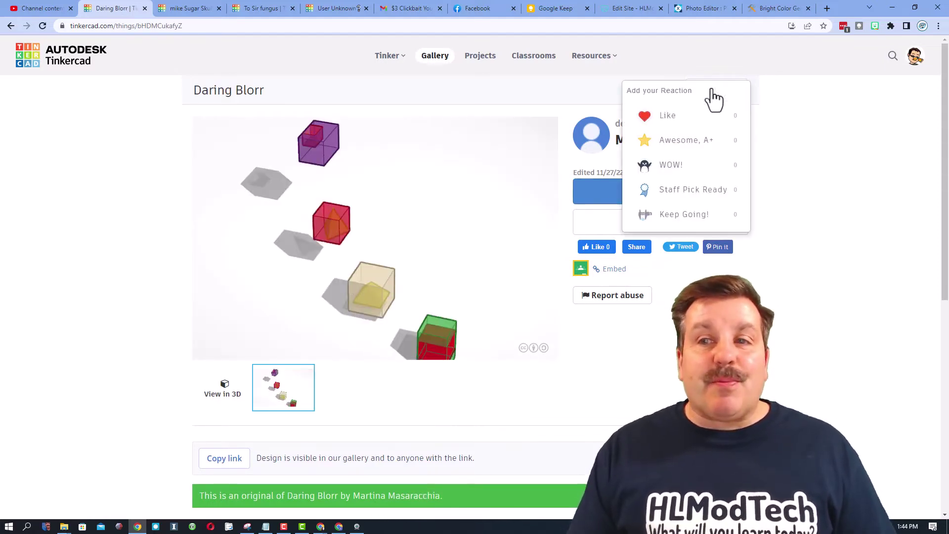
click(701, 118)
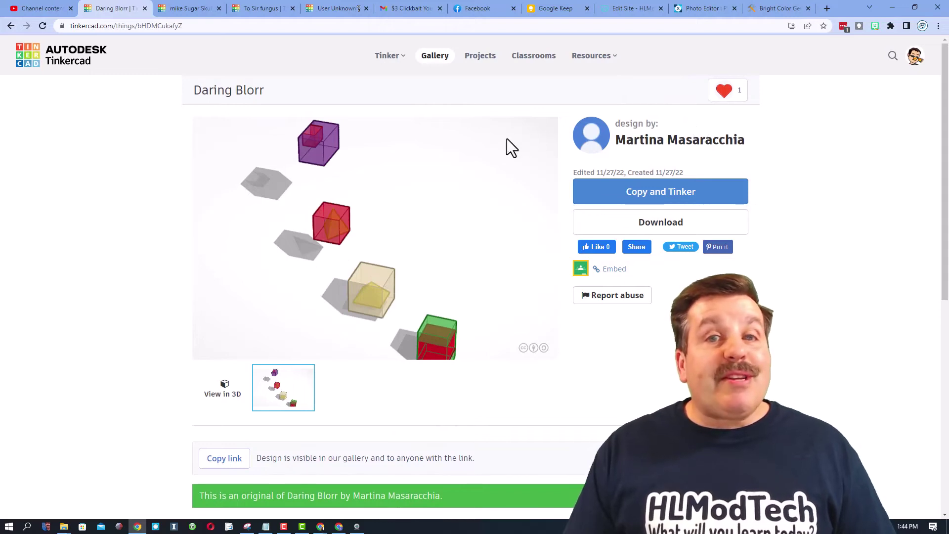
click(15, 25)
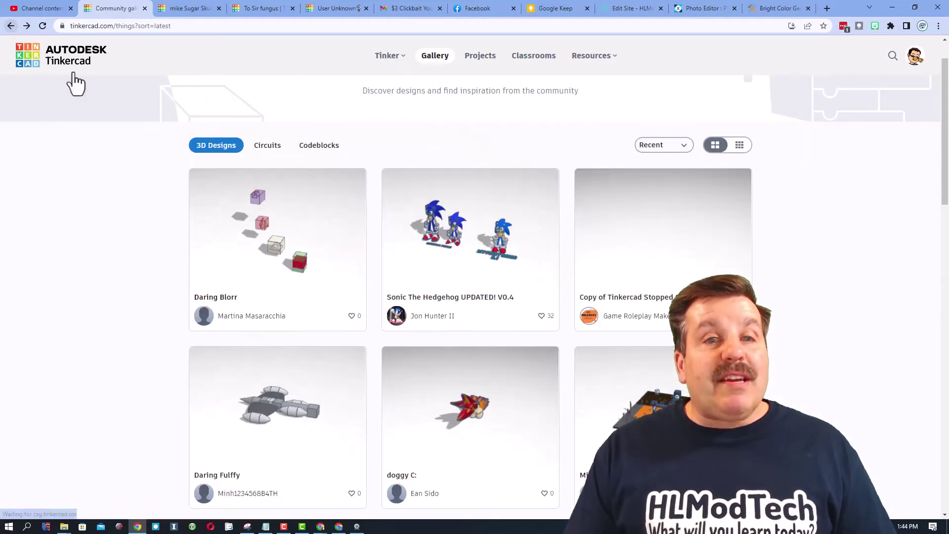
scroll(553, 214, down, 1)
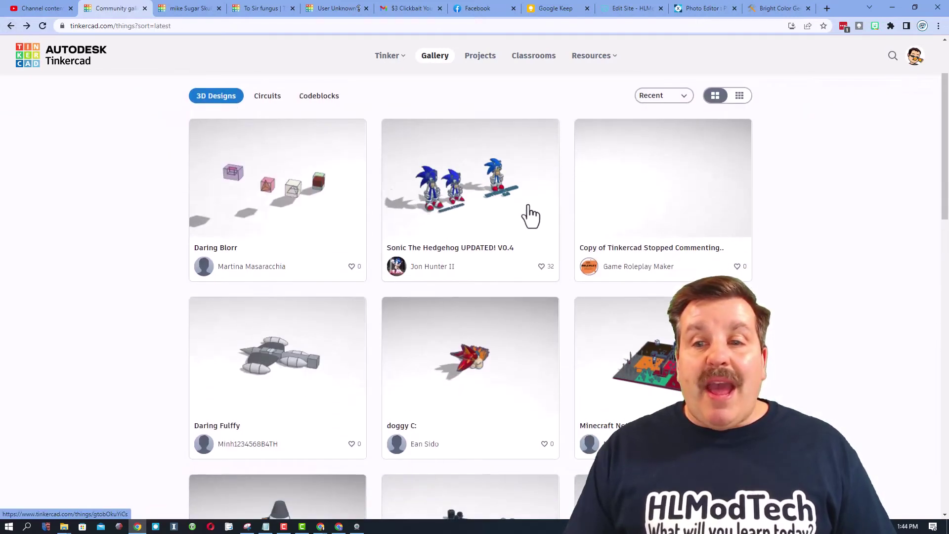
Step: Switch to the compact five-column grid and react Awesome, A+ on the Neat Borwo snowman
click(740, 96)
scroll(556, 212, down, 2)
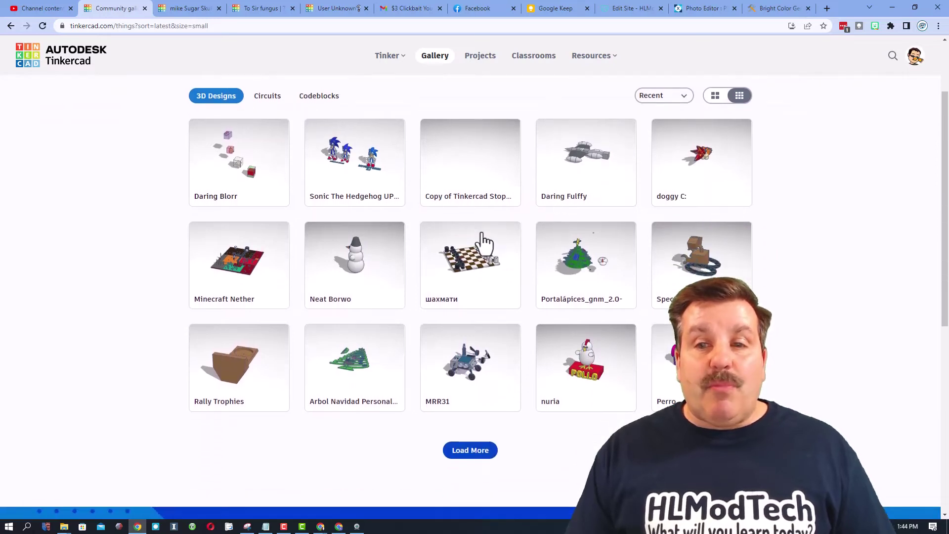
click(360, 268)
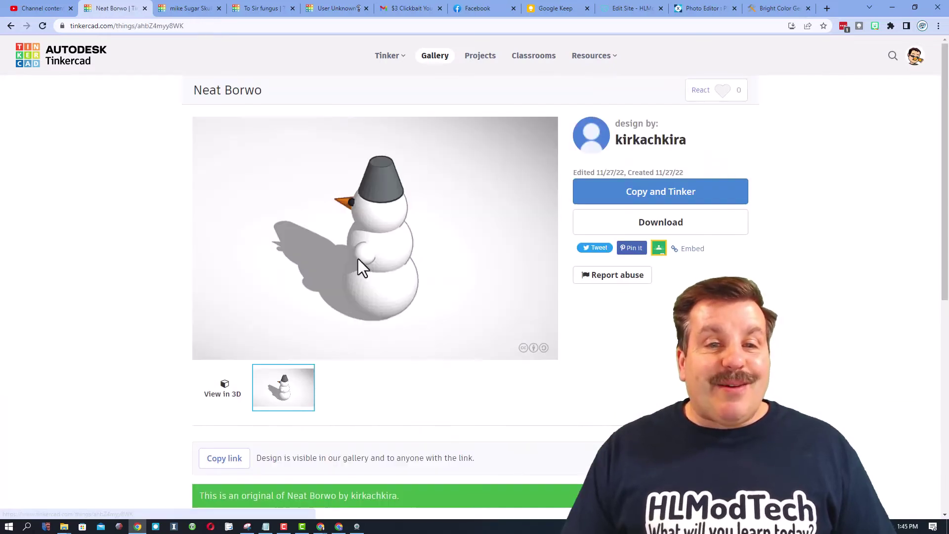
click(700, 94)
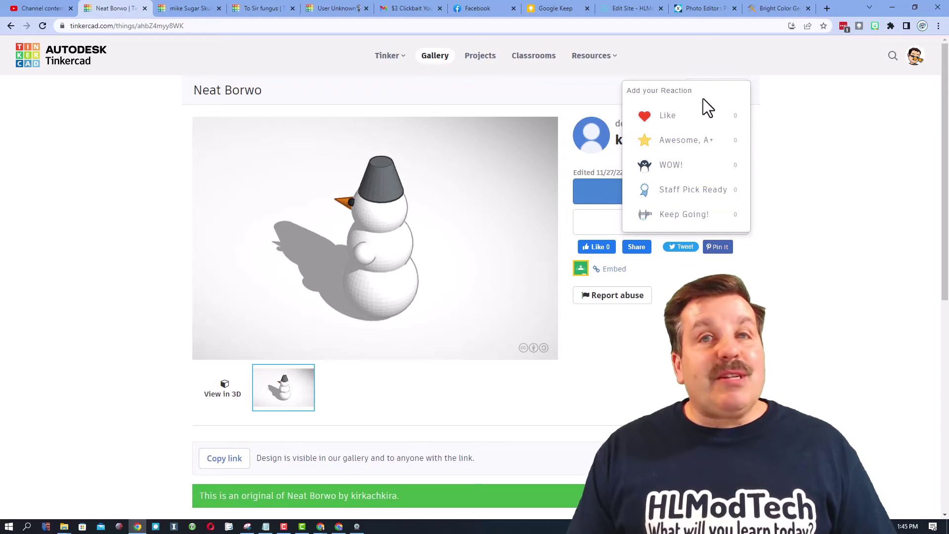
click(692, 142)
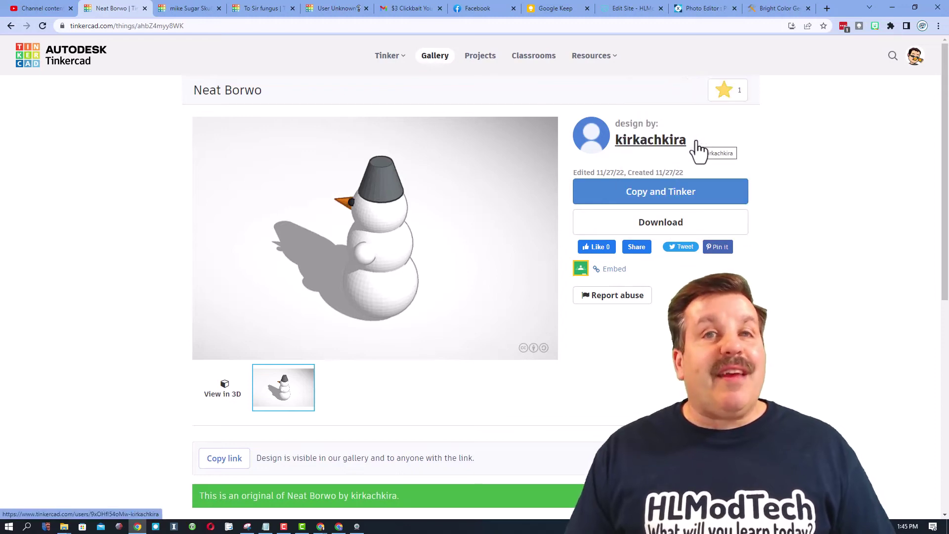
Step: Go to the HLModTech site's TINKERCAD page, opening and closing the contact chat there
key(alt+Tab)
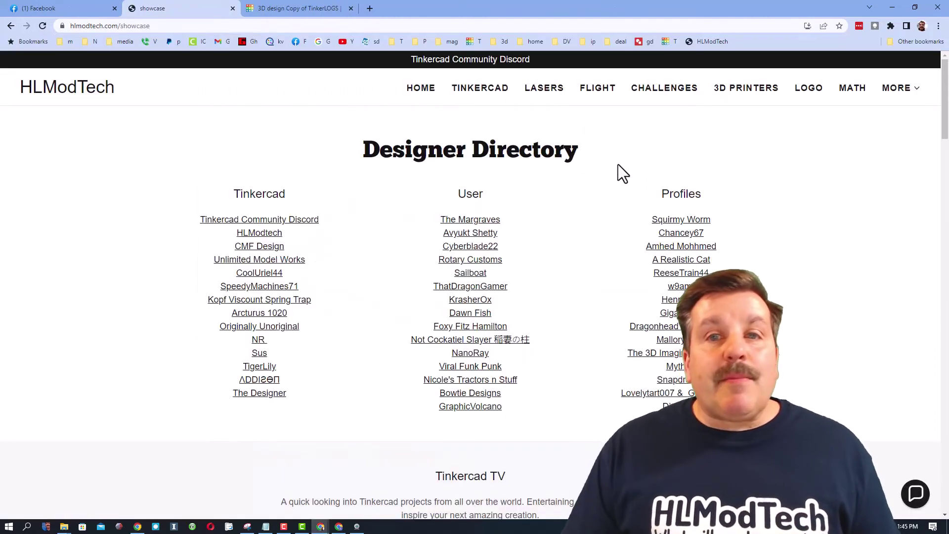
click(478, 94)
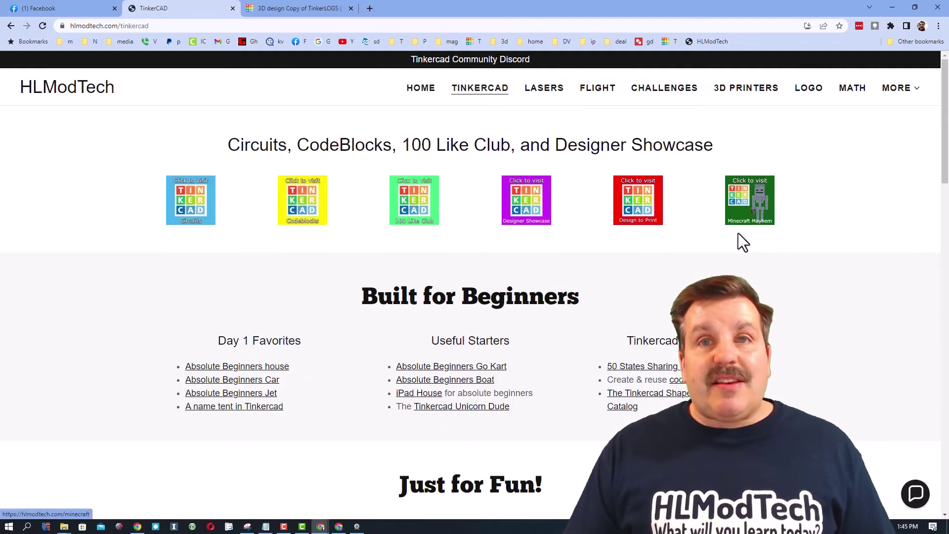
click(915, 493)
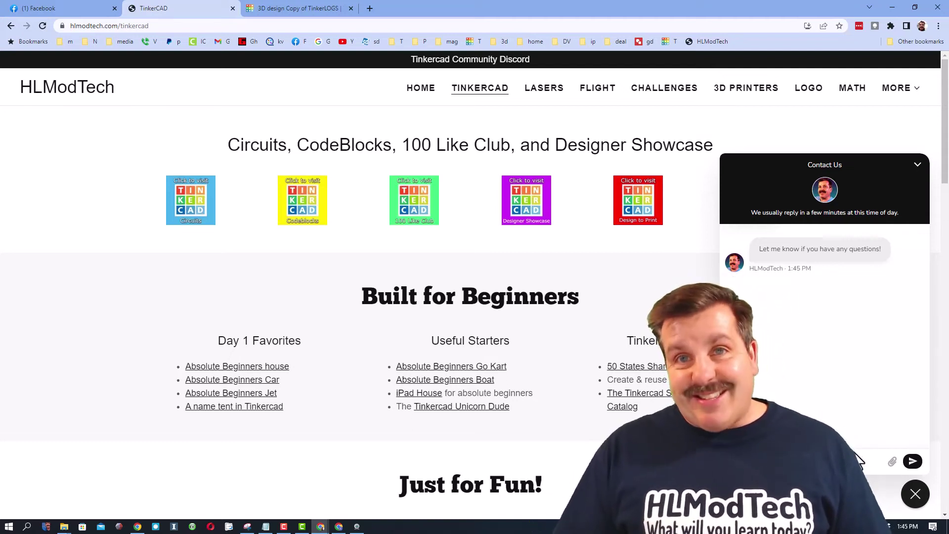
click(608, 349)
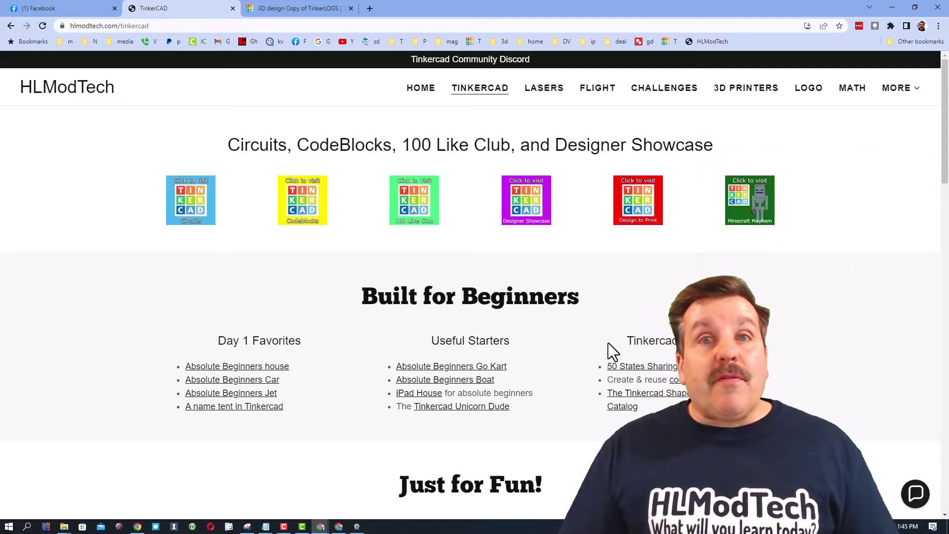
Step: Open the Tinkercad Community Discord invite in a new tab, then return to the HLModTech Tinkercad page
click(466, 63)
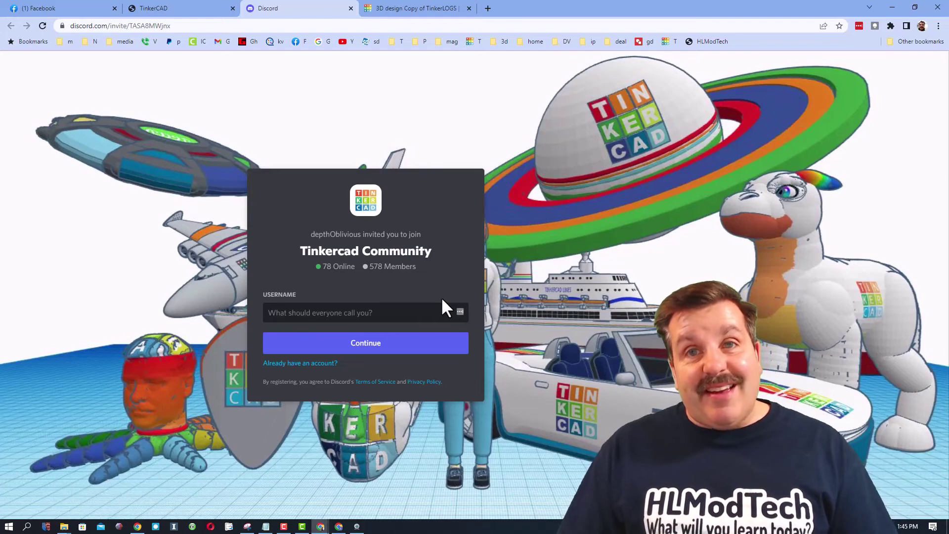
key(ctrl+shift+Tab)
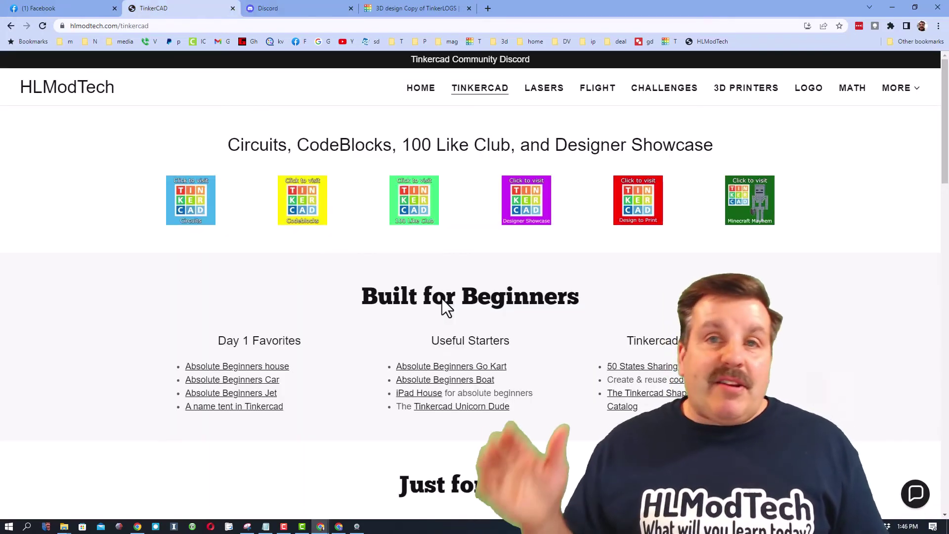